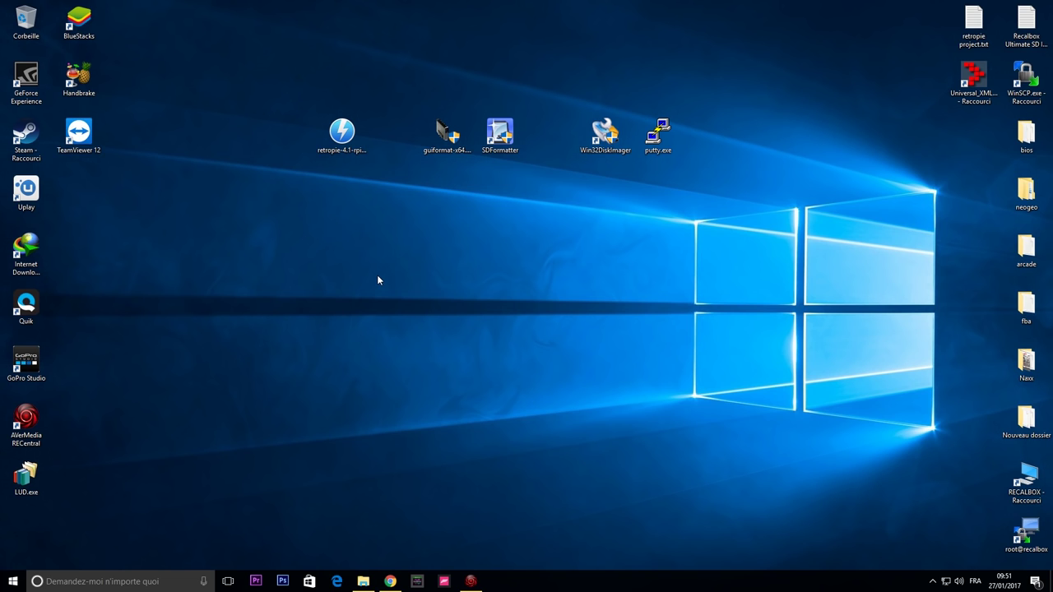
# Launch SDFormatter and keep drive J (7.41 GB) as the card to format.
pyautogui.moveTo(379, 85); pyautogui.dragTo(318, 209)
pyautogui.click(342, 258)
pyautogui.doubleClick(498, 143)
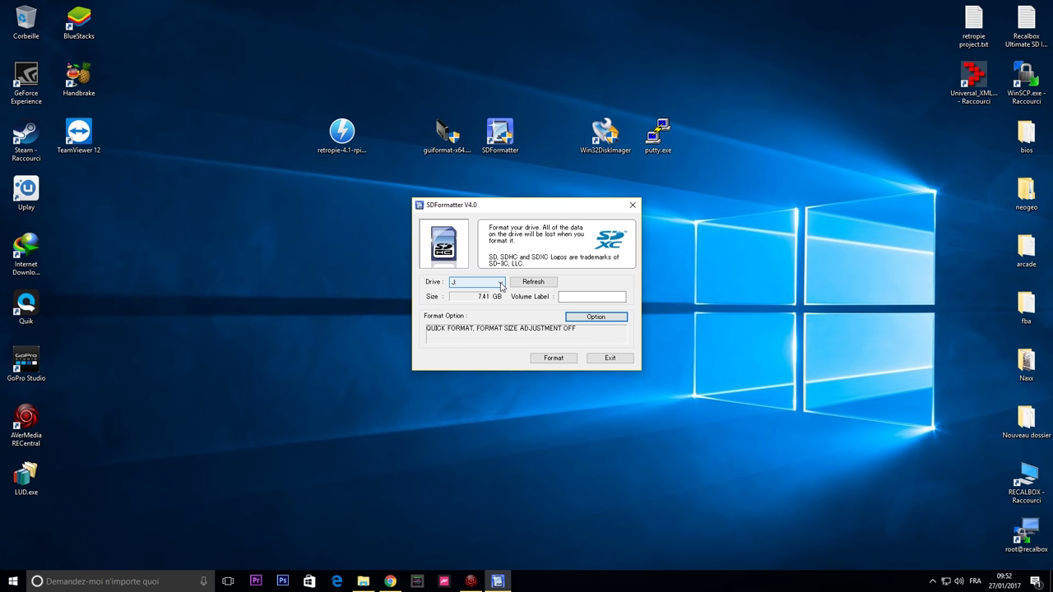
pyautogui.click(533, 281)
pyautogui.click(501, 283)
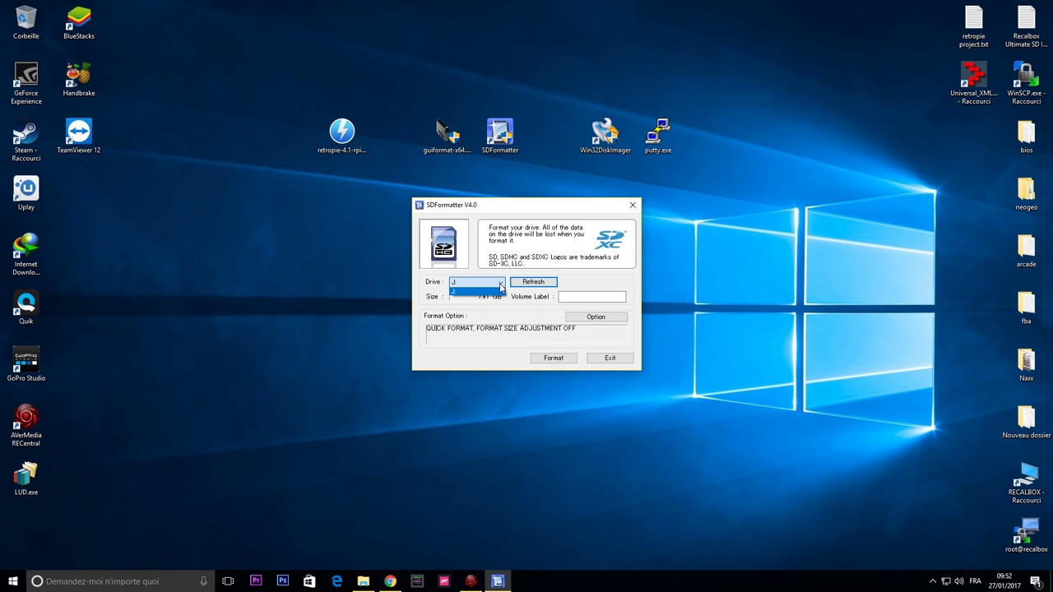
pyautogui.click(501, 283)
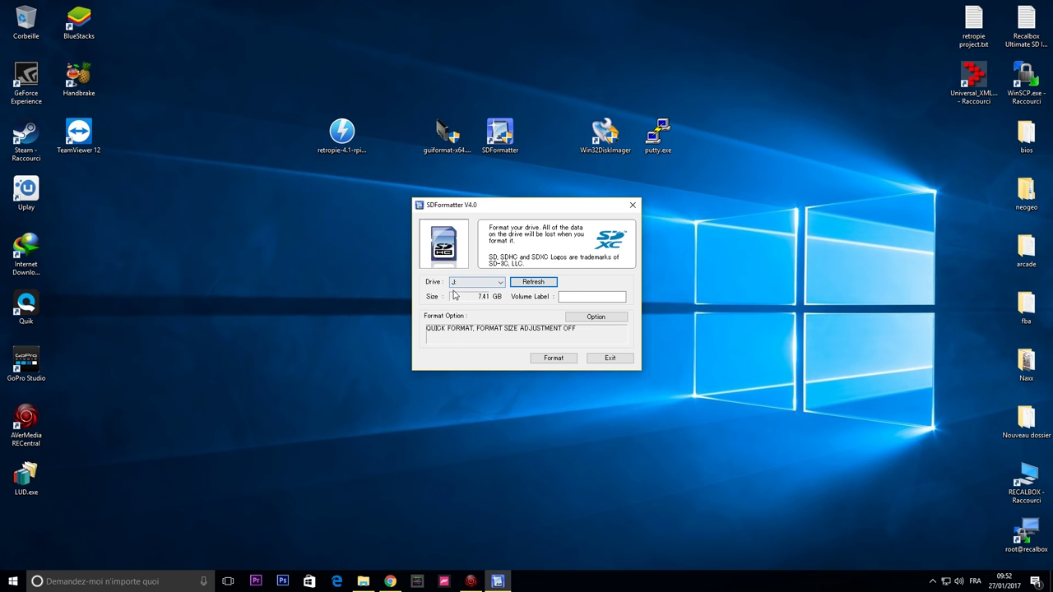
pyautogui.click(490, 297)
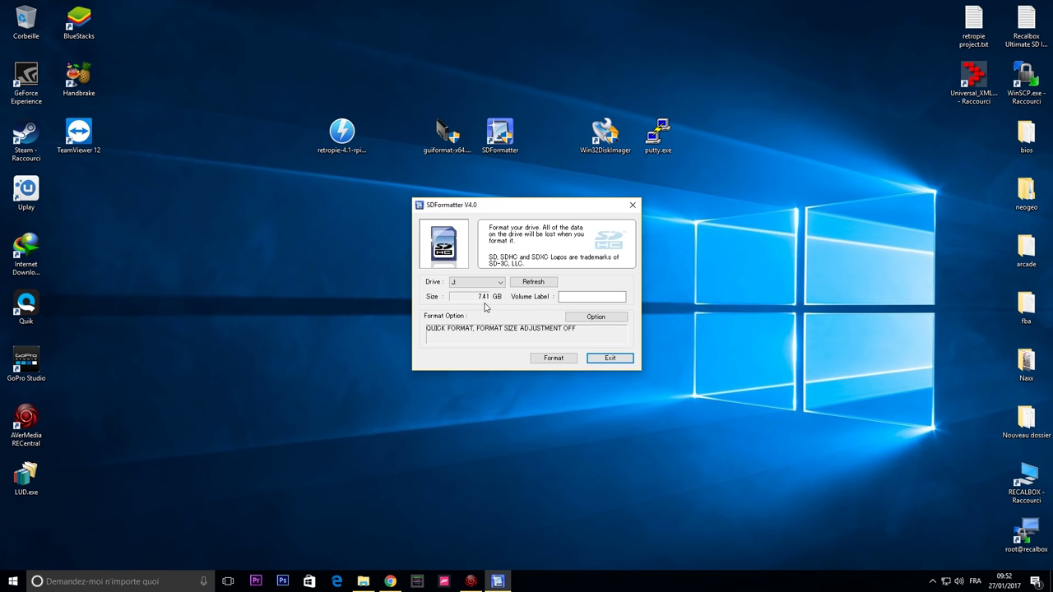
pyautogui.click(597, 319)
# Try FULL (OverWrite) with size adjustment ON, then cancel and exit SDFormatter without formatting.
pyautogui.click(555, 276)
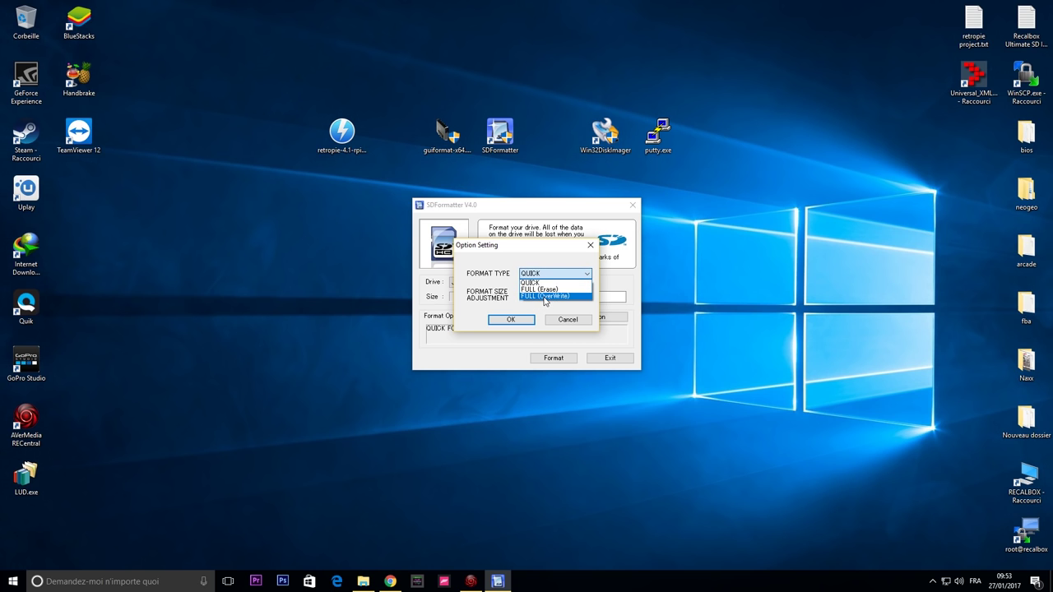
pyautogui.click(543, 296)
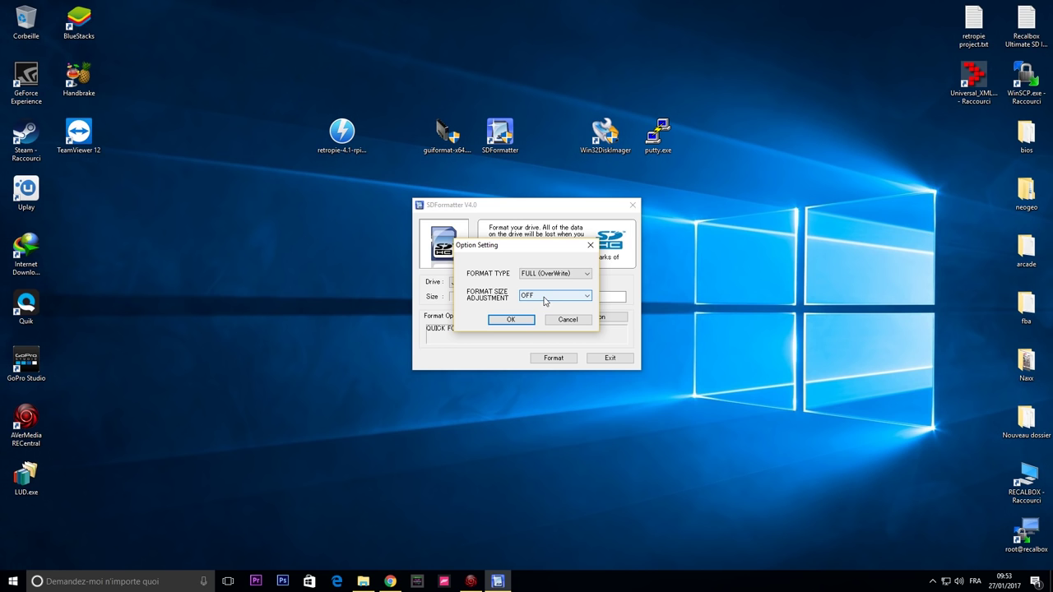
pyautogui.click(543, 297)
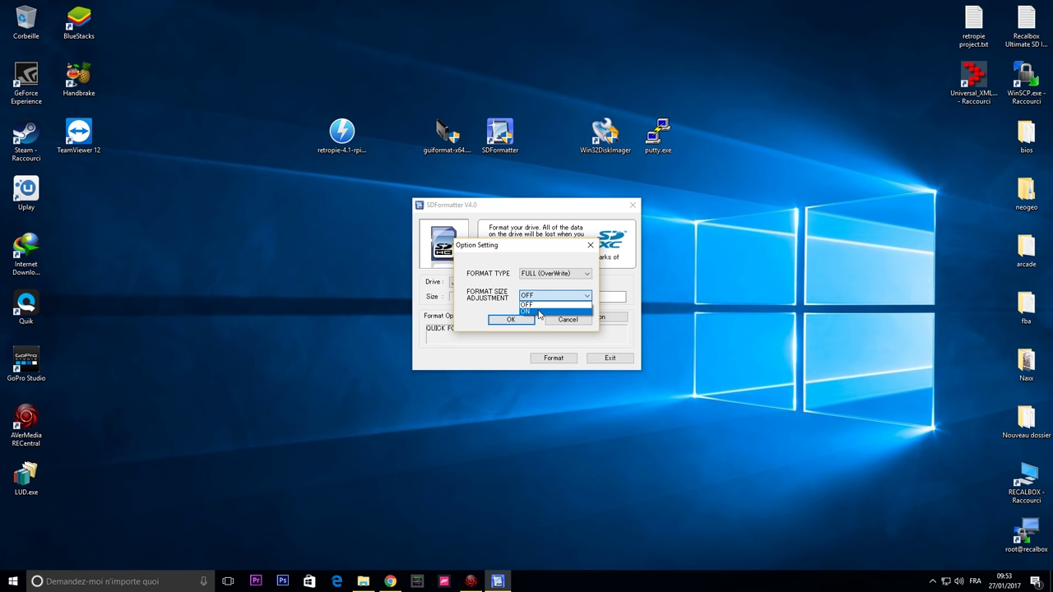
pyautogui.click(539, 312)
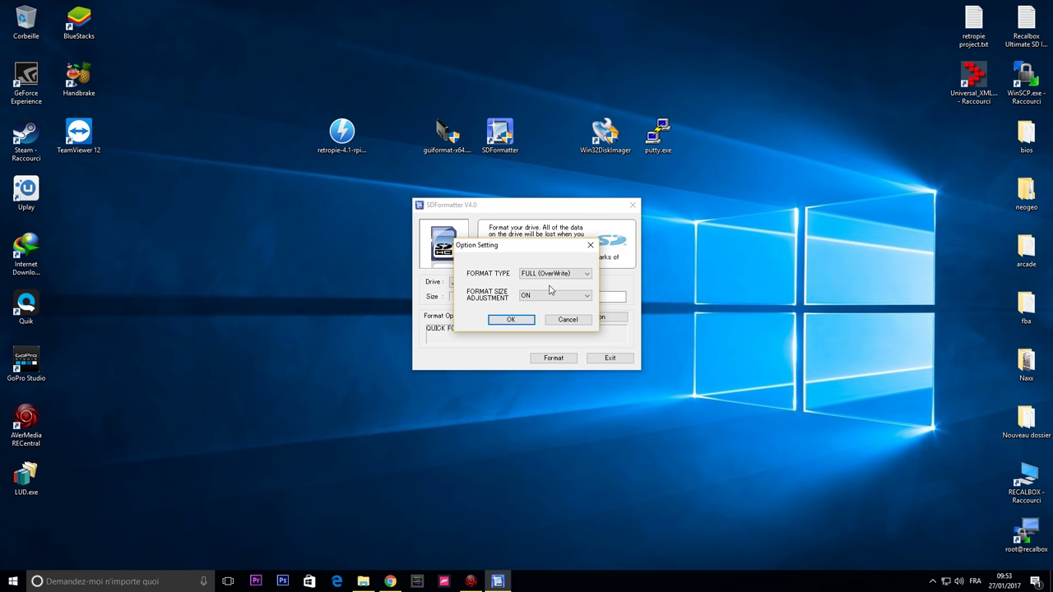
pyautogui.click(563, 316)
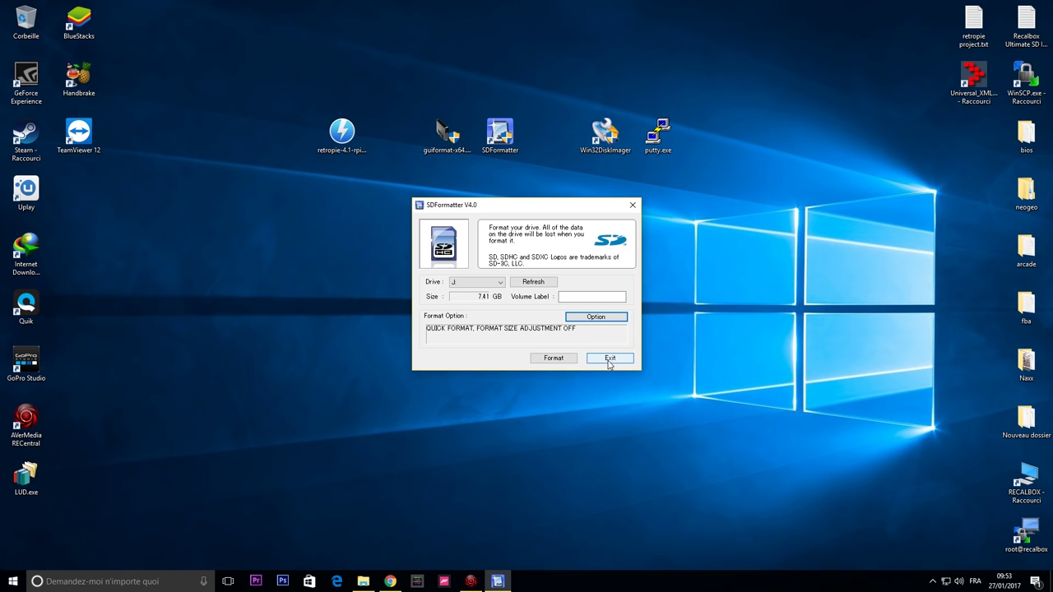
pyautogui.click(608, 359)
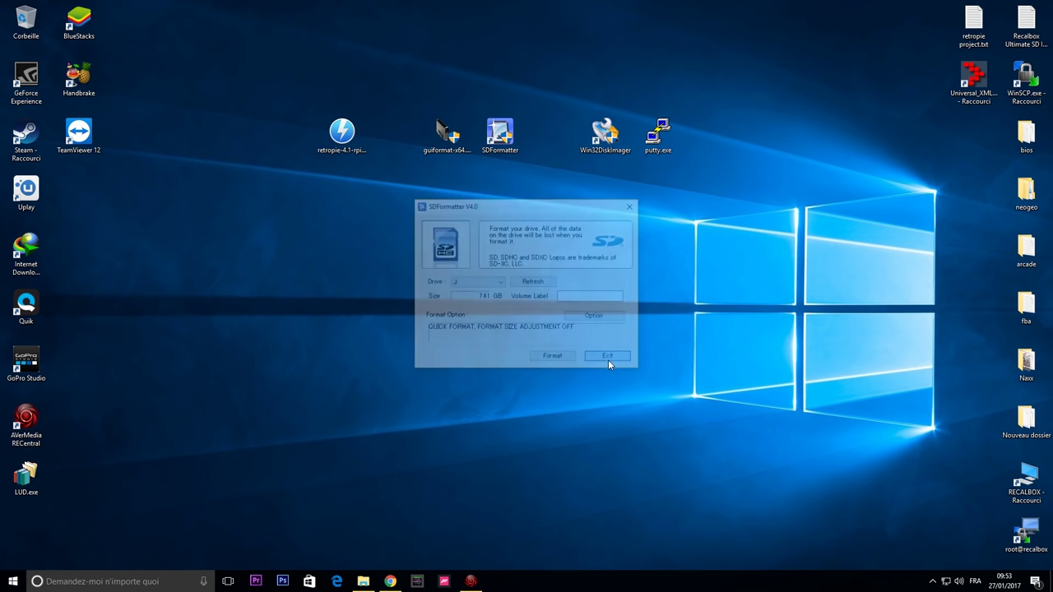
# Launch Win32 Disk Imager on device [J:\] and load retropie-4.1-rpi2_rpi3.img from Bureau.
pyautogui.doubleClick(604, 133)
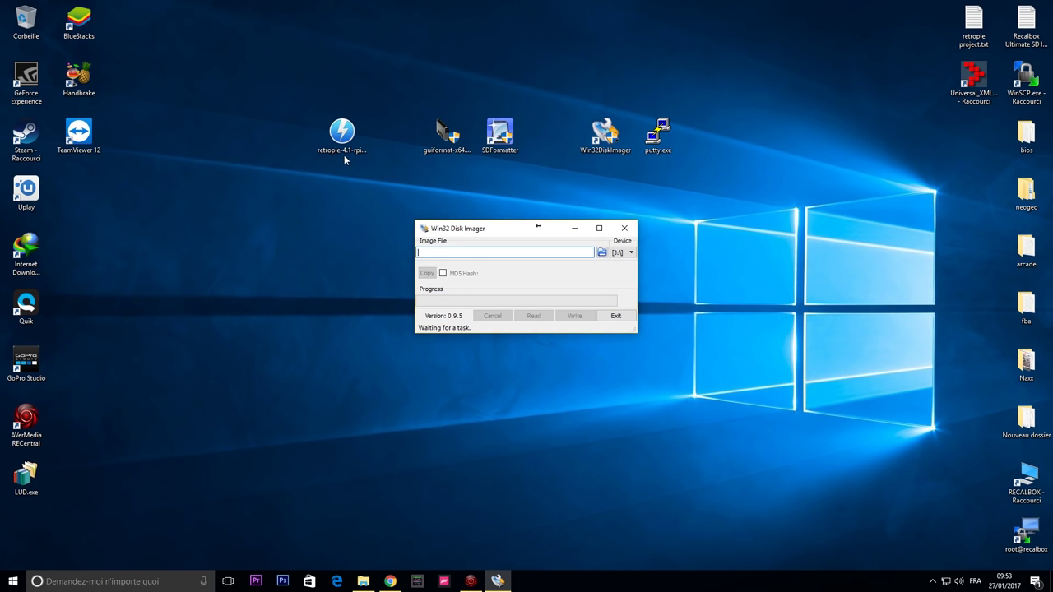
pyautogui.click(625, 252)
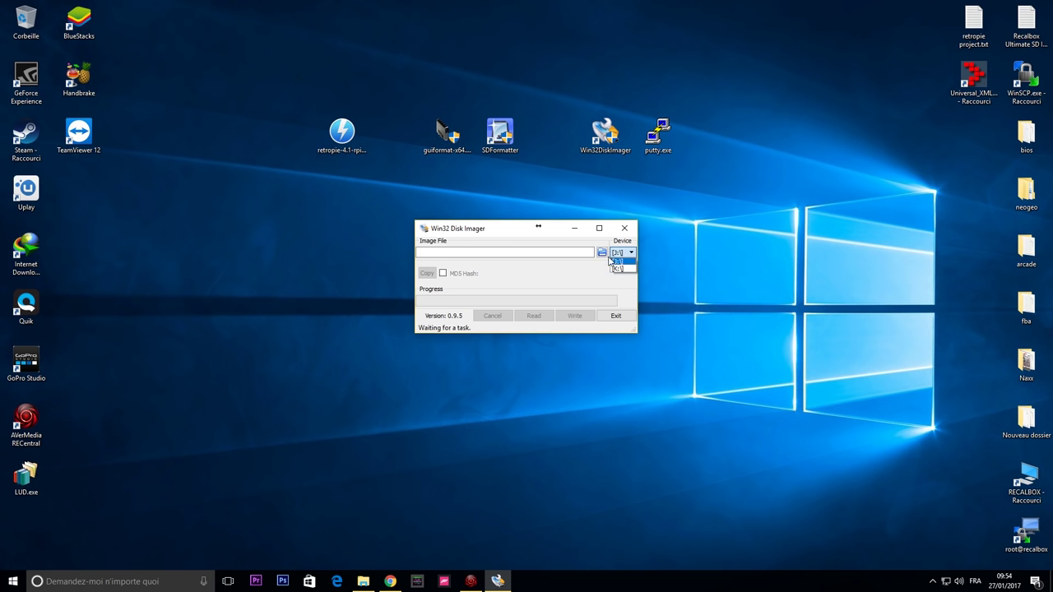
pyautogui.click(623, 262)
pyautogui.click(603, 252)
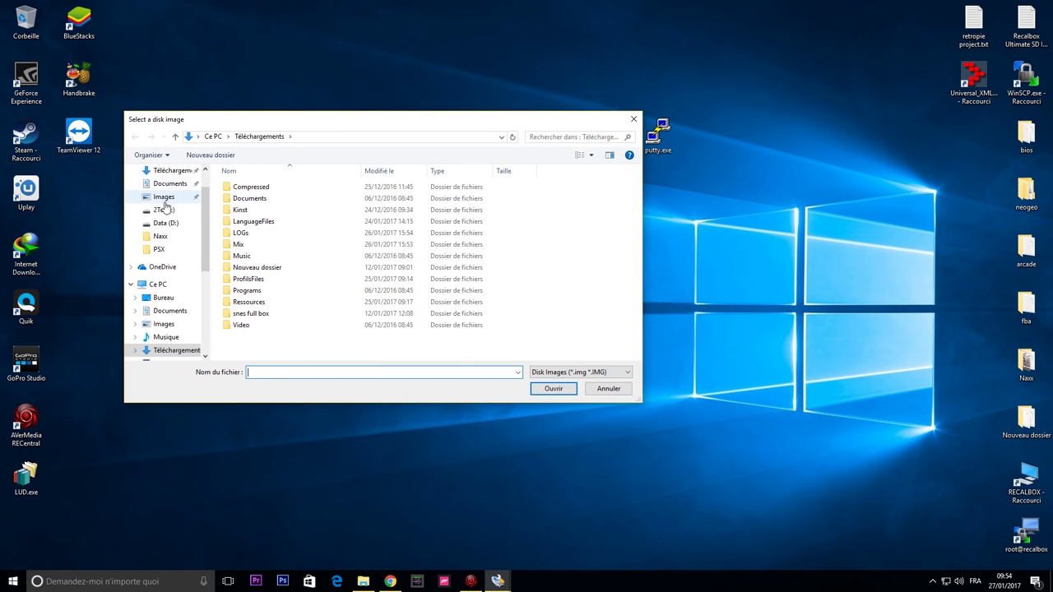
pyautogui.scroll(1, 173, 198)
pyautogui.click(164, 193)
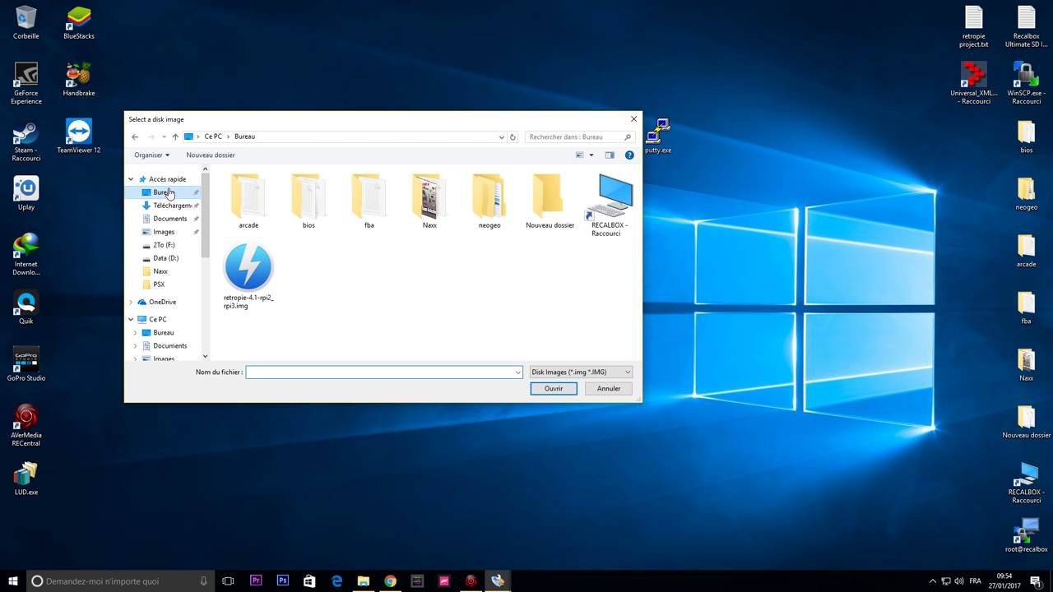
pyautogui.click(248, 271)
pyautogui.click(554, 389)
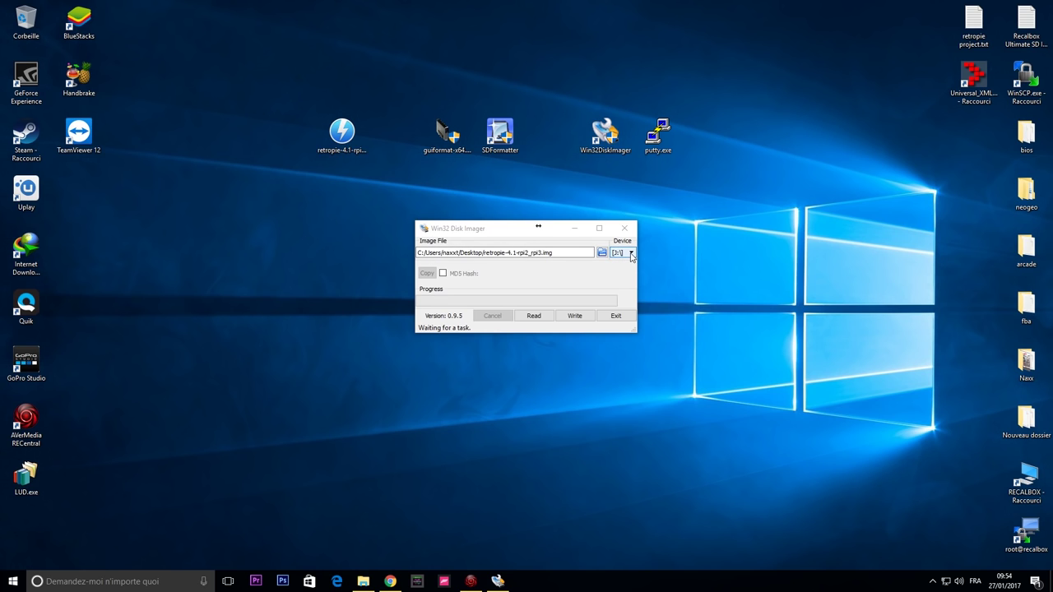
# Write the RetroPie image to drive J, confirming the overwrite.
pyautogui.click(577, 317)
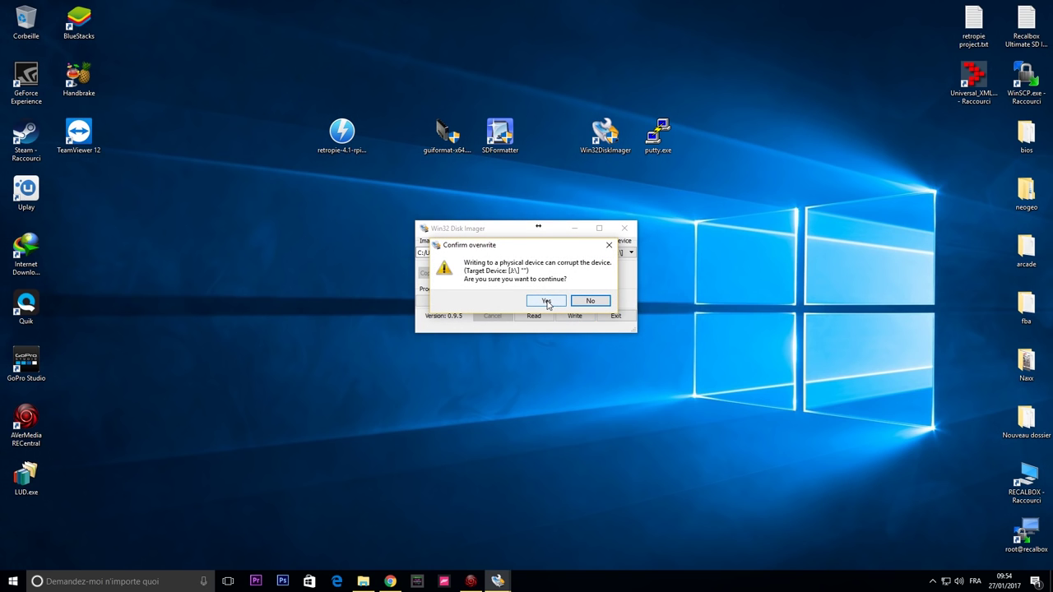
pyautogui.click(546, 302)
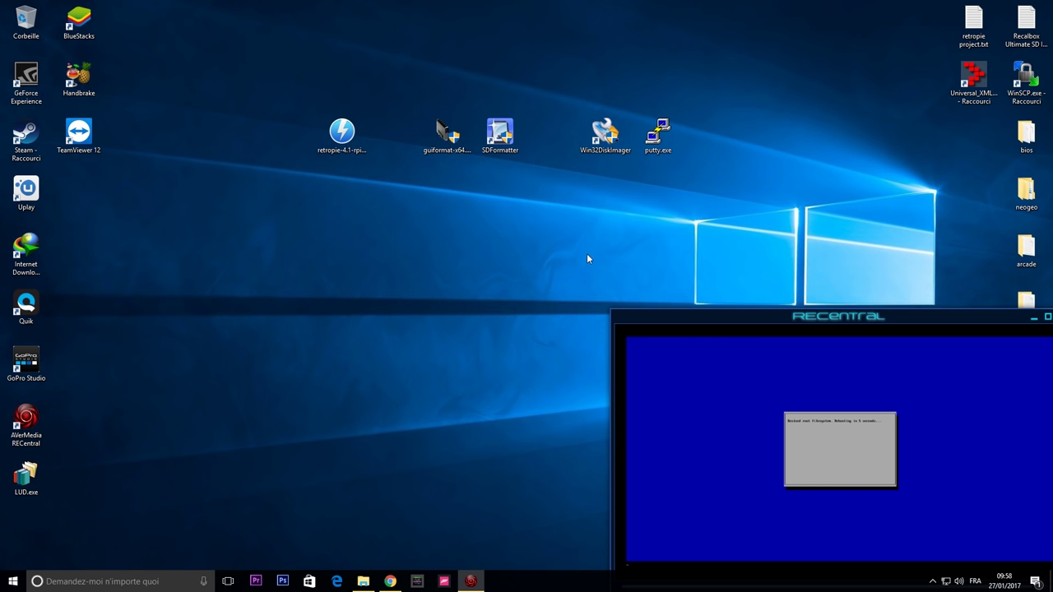
# Bring the RECentral capture window into full view while the RetroArch and EmulationStation install runs.
pyautogui.moveTo(734, 320); pyautogui.dragTo(667, 224)
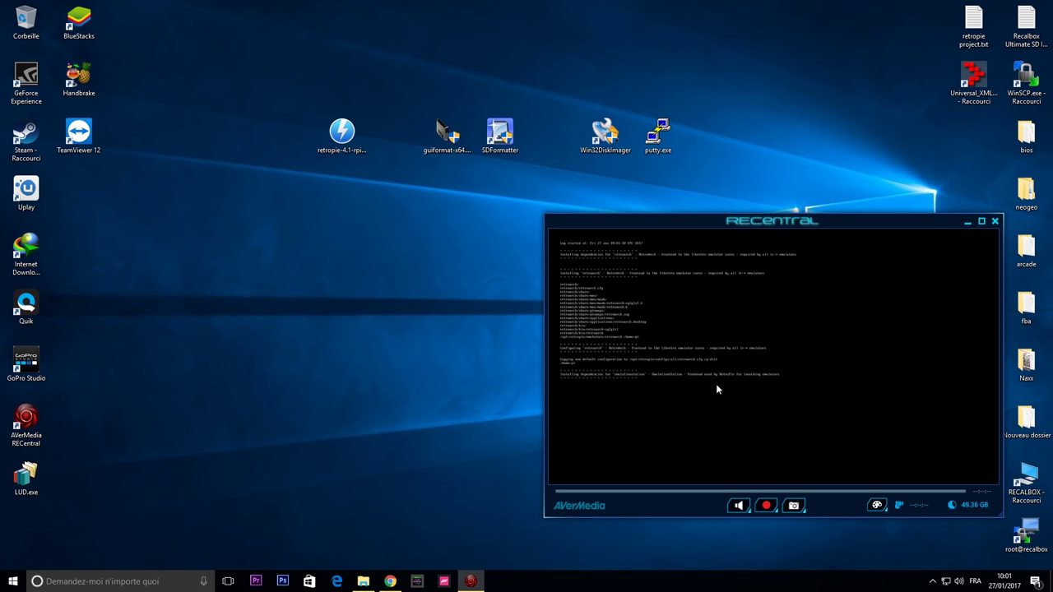
# Move the capture window top left, enlarge it, and highlight 'Update all installed packages'.
pyautogui.moveTo(741, 220); pyautogui.dragTo(221, 14)
pyautogui.moveTo(482, 317); pyautogui.dragTo(942, 524)
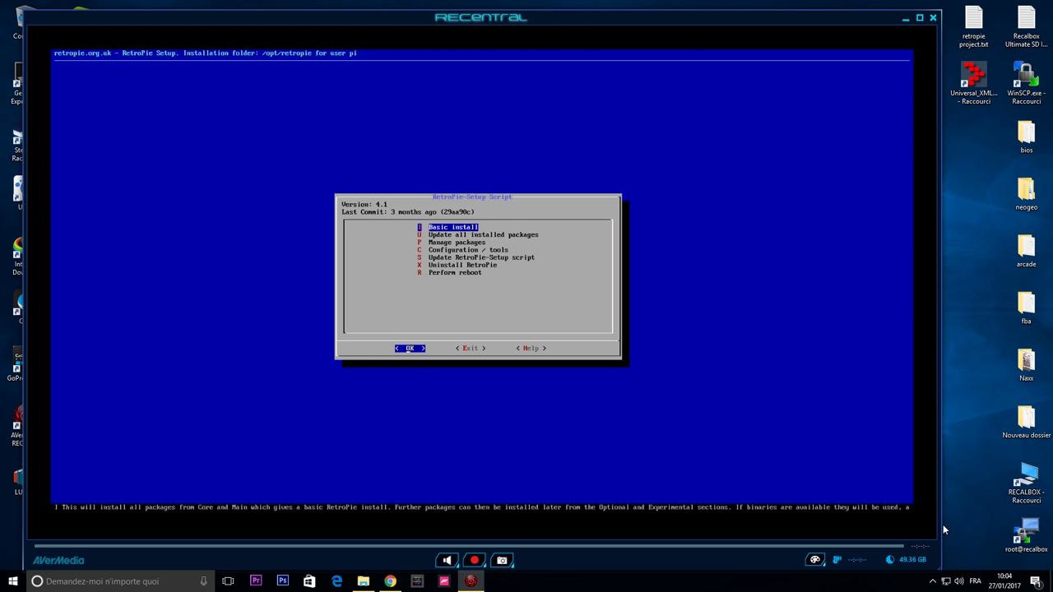
pyautogui.press('Down')
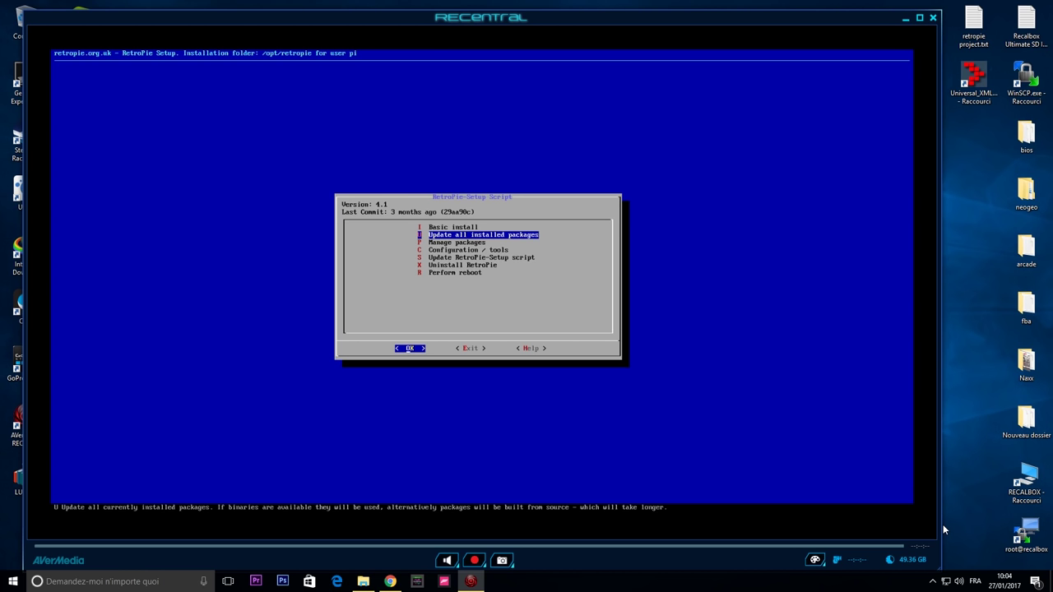
# Start updating all installed packages, answer Yes, and dismiss the Fetched and NOTICE messages.
pyautogui.press('Return')
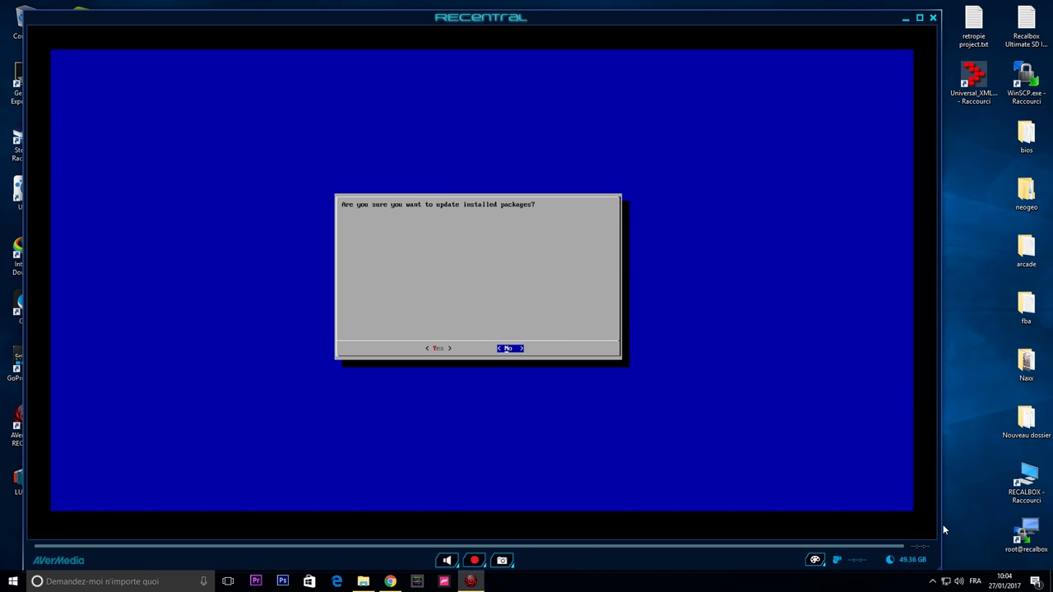
pyautogui.press('Left')
pyautogui.press('Return')
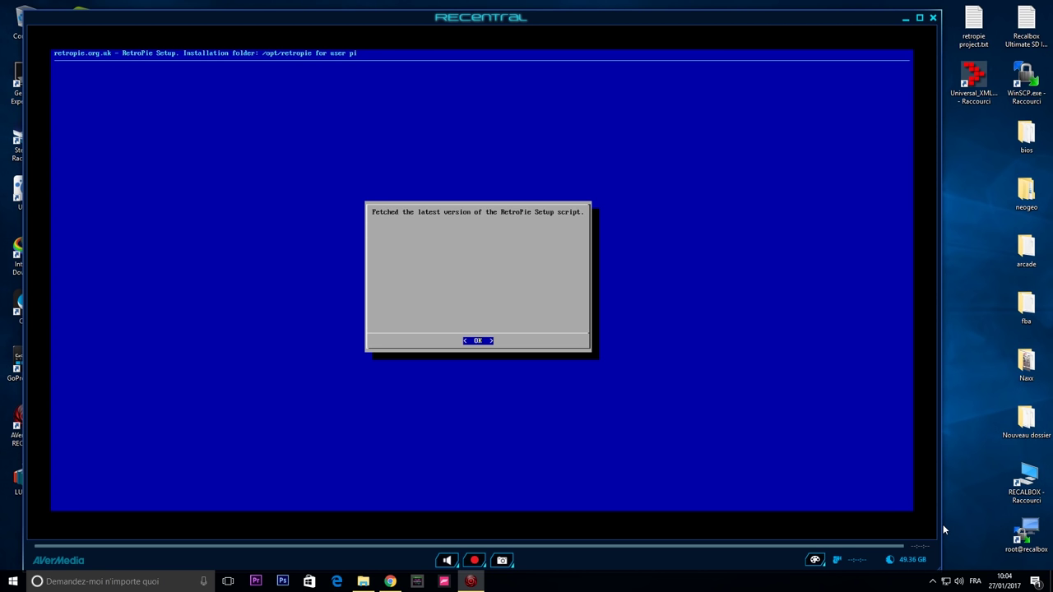
pyautogui.press('Return')
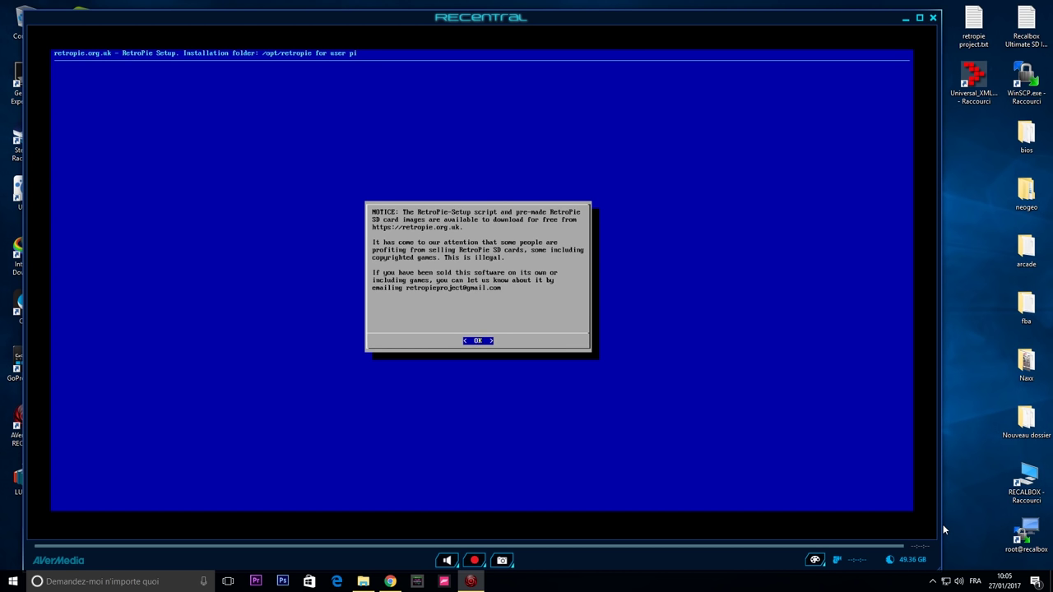
pyautogui.press('Return')
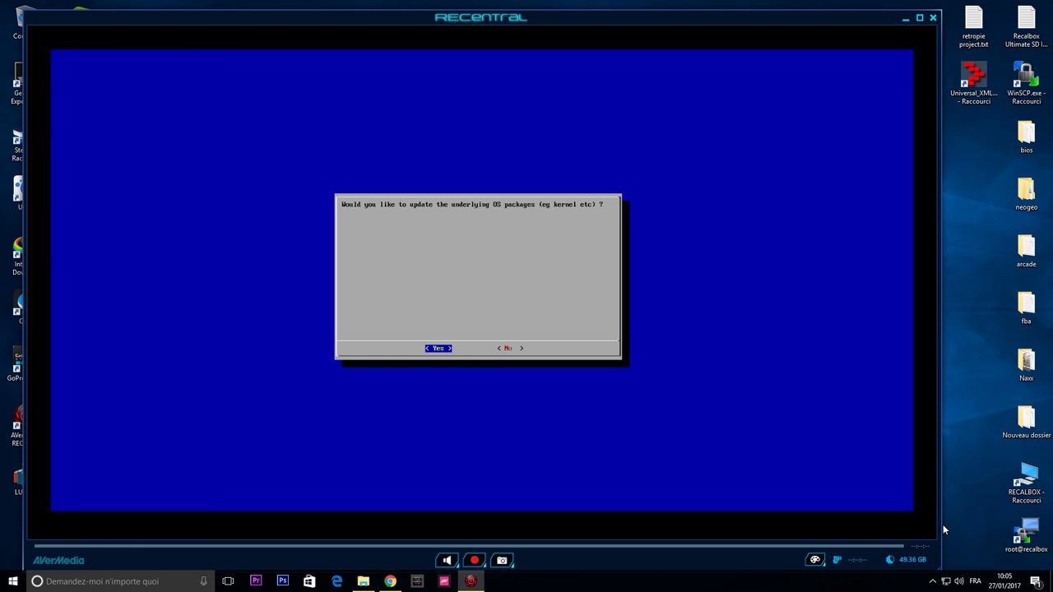
# Agree to update the OS packages, then dismiss 'Installed packages have been updated'.
pyautogui.press('Return')
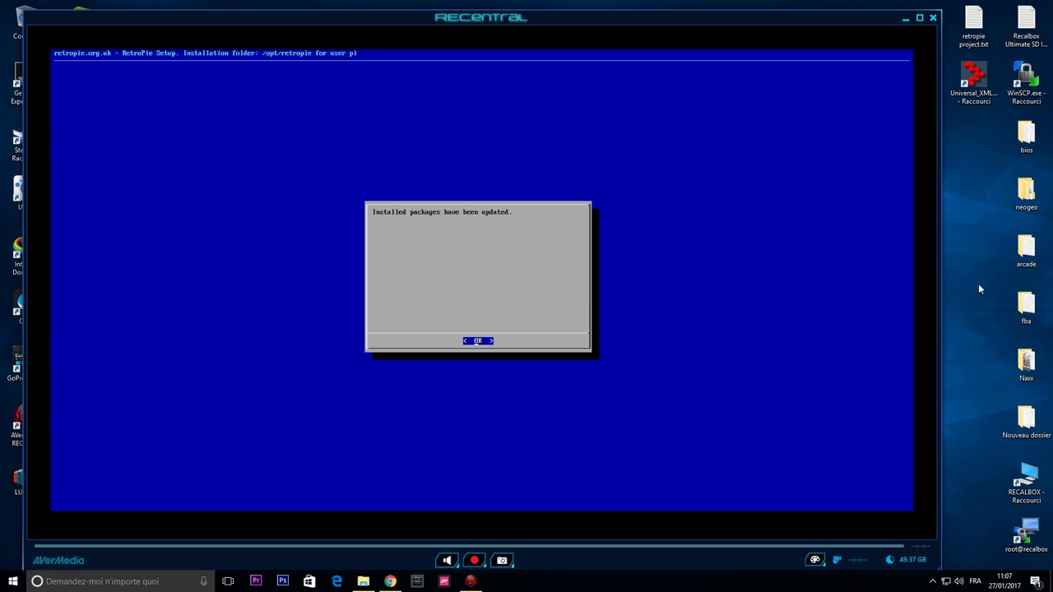
pyautogui.press('Return')
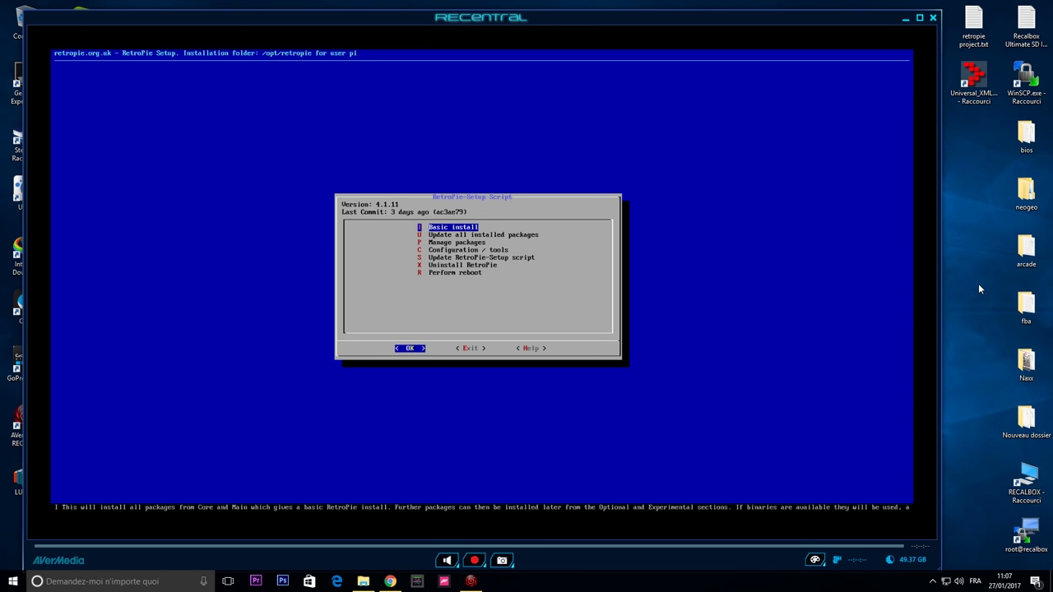
# Select Exit in the RetroPie-Setup dialog to return to EmulationStation.
pyautogui.press('Right')
pyautogui.press('Right')
pyautogui.press('Left')
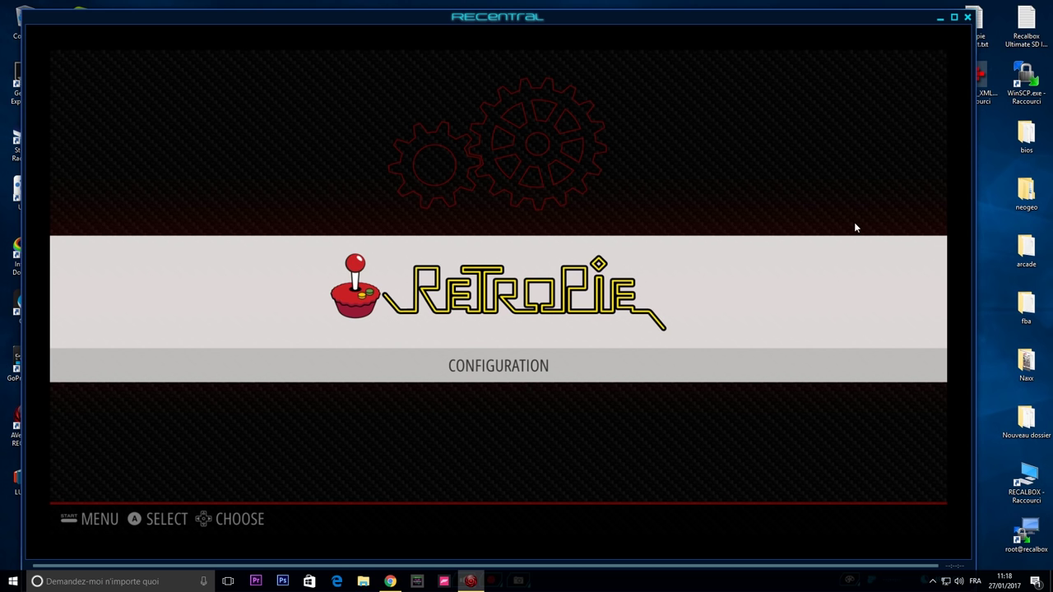
# Minimize RECentral and refresh the Réseau view in File Explorer to list network devices.
pyautogui.click(940, 18)
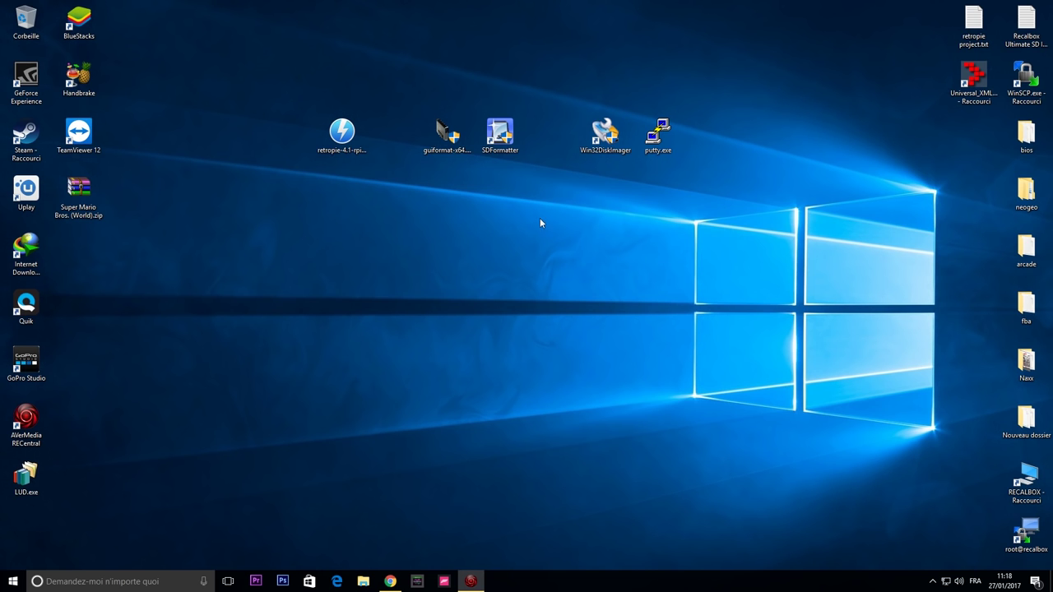
pyautogui.click(363, 582)
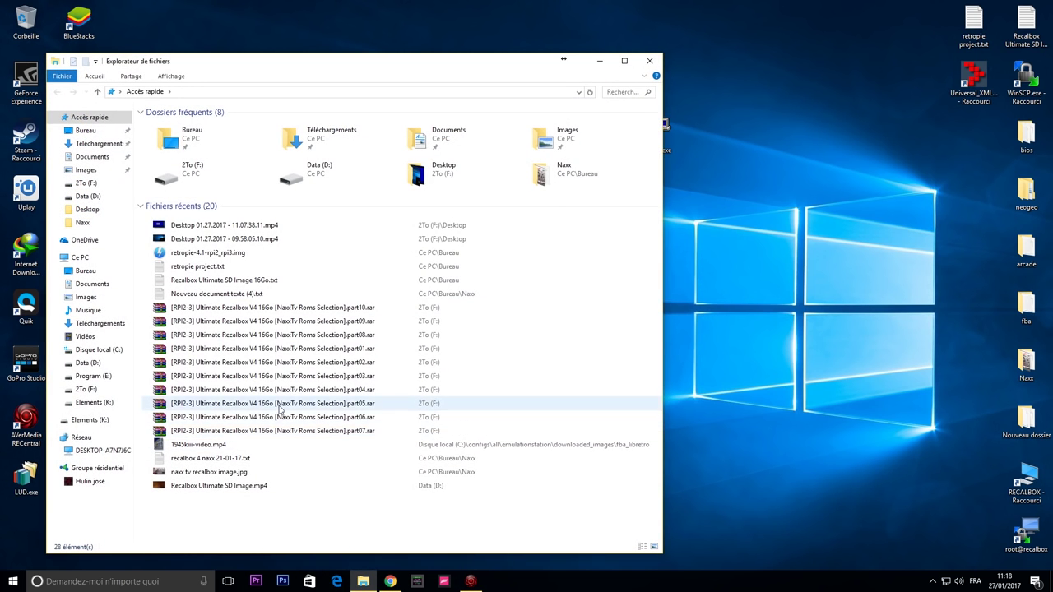
pyautogui.click(78, 437)
pyautogui.rightClick(343, 384)
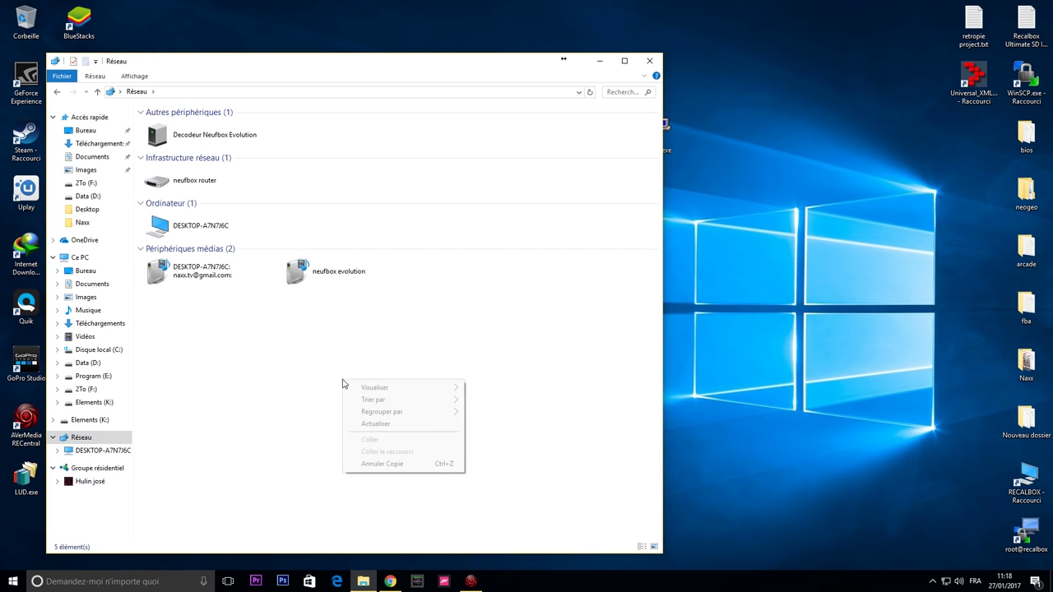
pyautogui.click(404, 428)
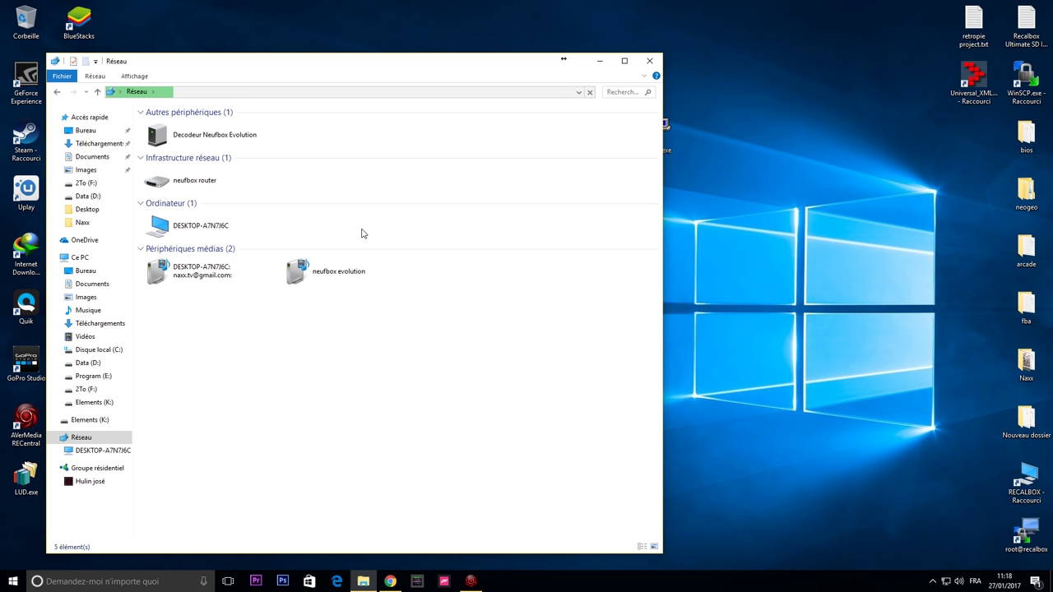
# Minimize and restore the Explorer window, close the opened online help, then close Explorer.
pyautogui.click(601, 64)
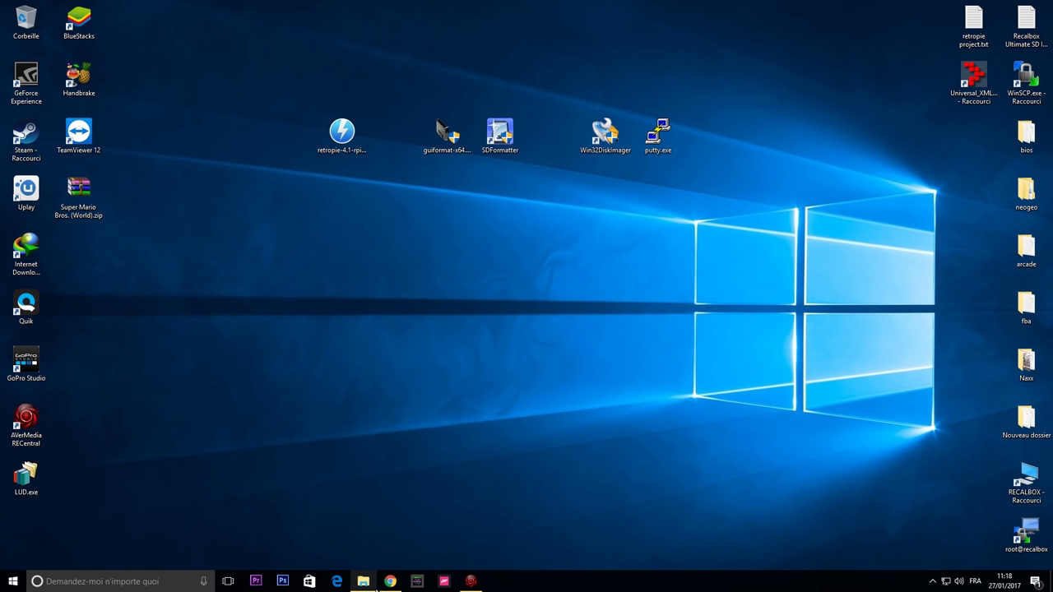
pyautogui.click(363, 581)
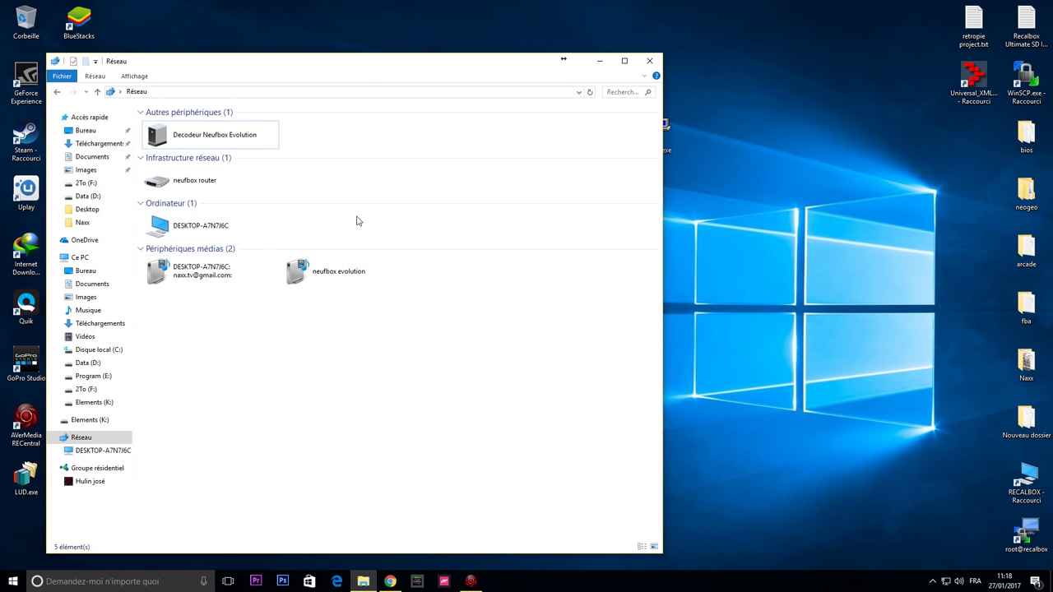
pyautogui.click(655, 75)
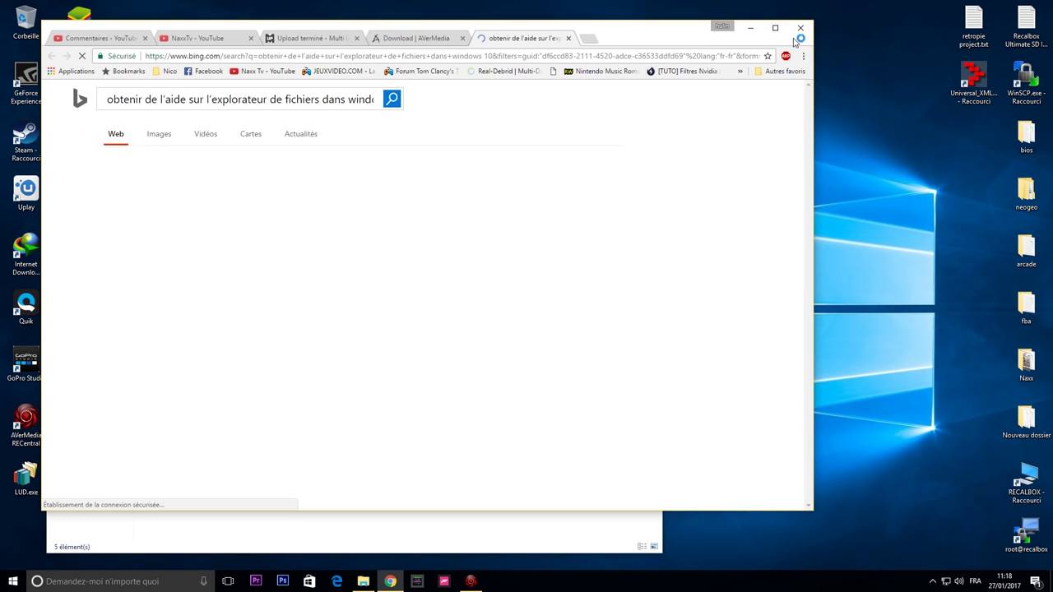
pyautogui.click(799, 28)
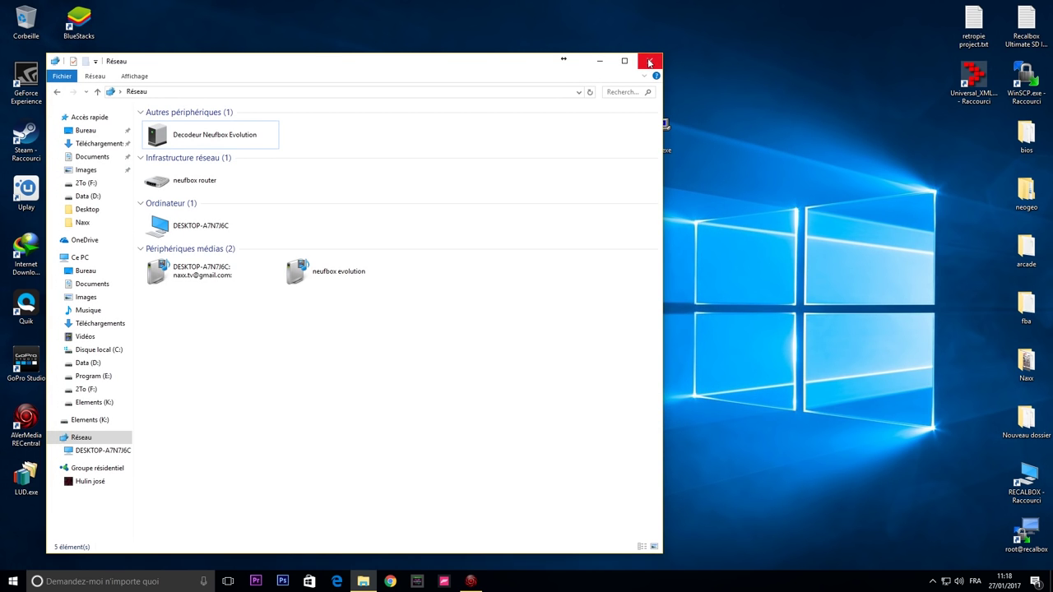
pyautogui.click(649, 62)
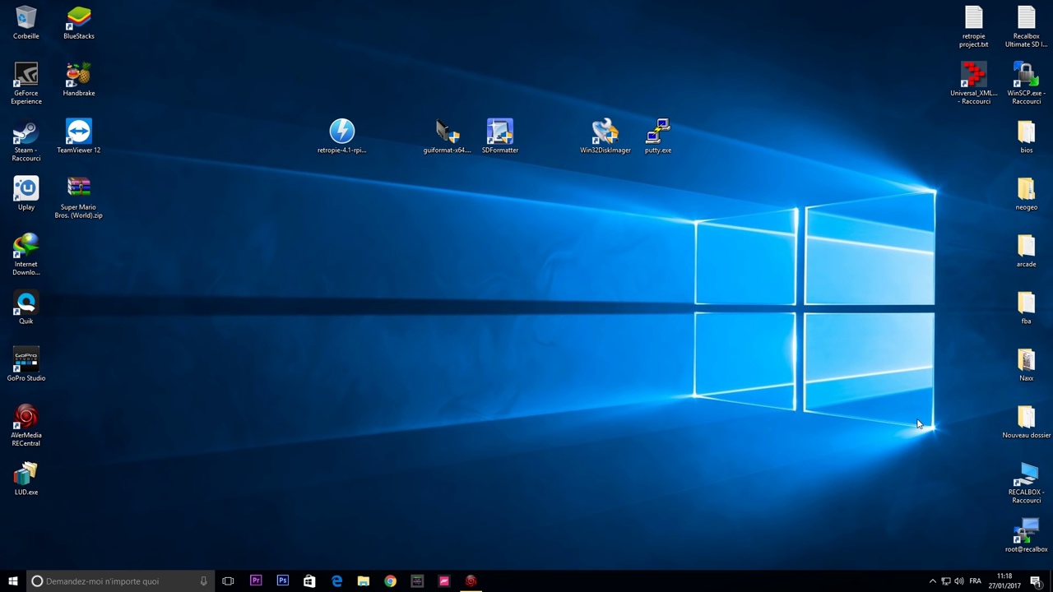
# Launch WinSCP and set the login's file protocol to SCP.
pyautogui.click(1037, 85)
pyautogui.doubleClick(1036, 85)
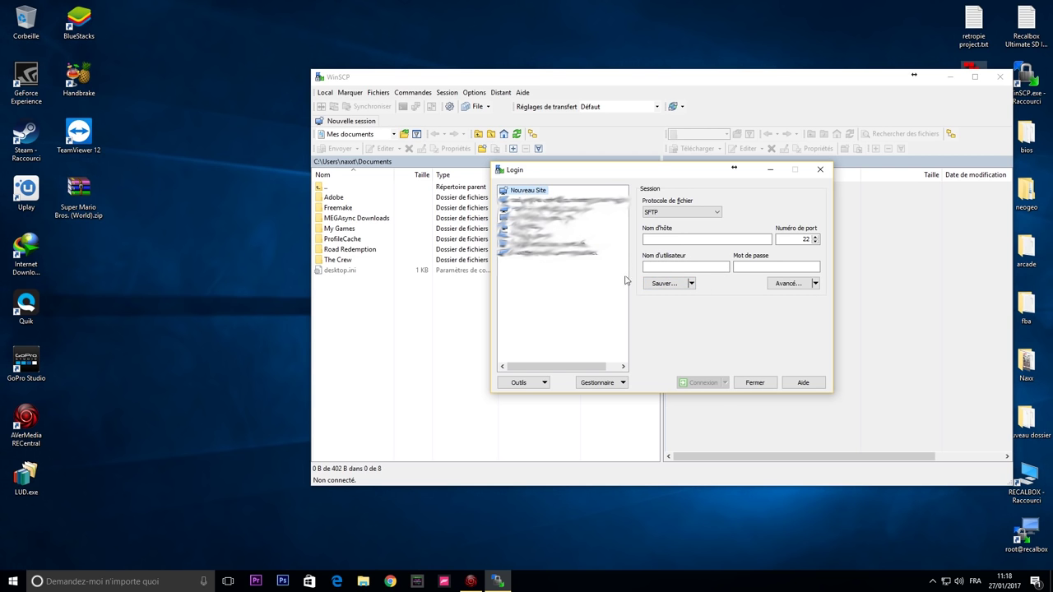
pyautogui.click(658, 212)
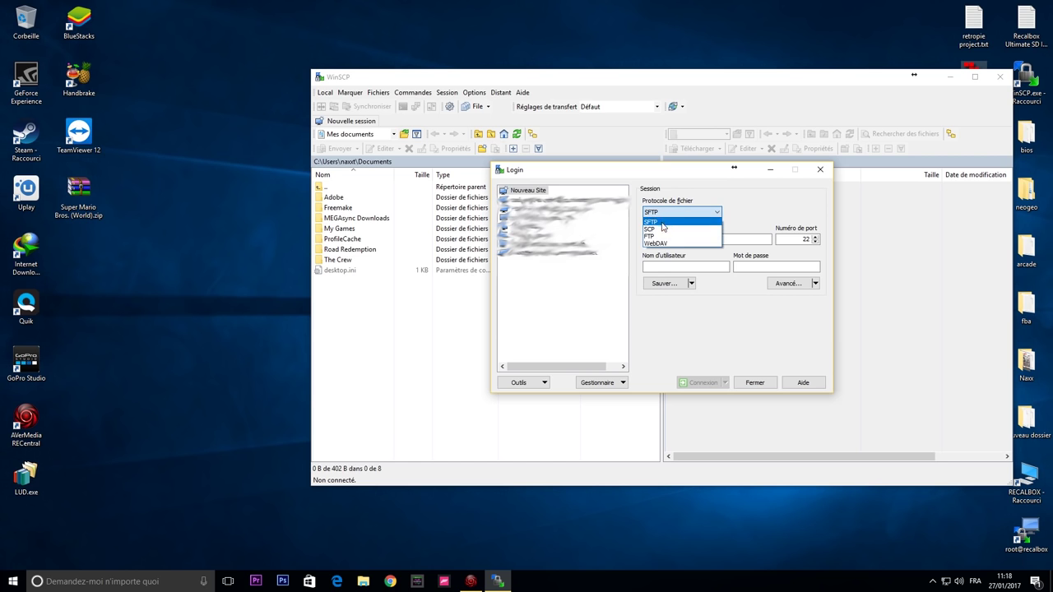
pyautogui.click(658, 228)
# Bring the RECentral capture of the Pi back from the hidden tray icons.
pyautogui.click(672, 239)
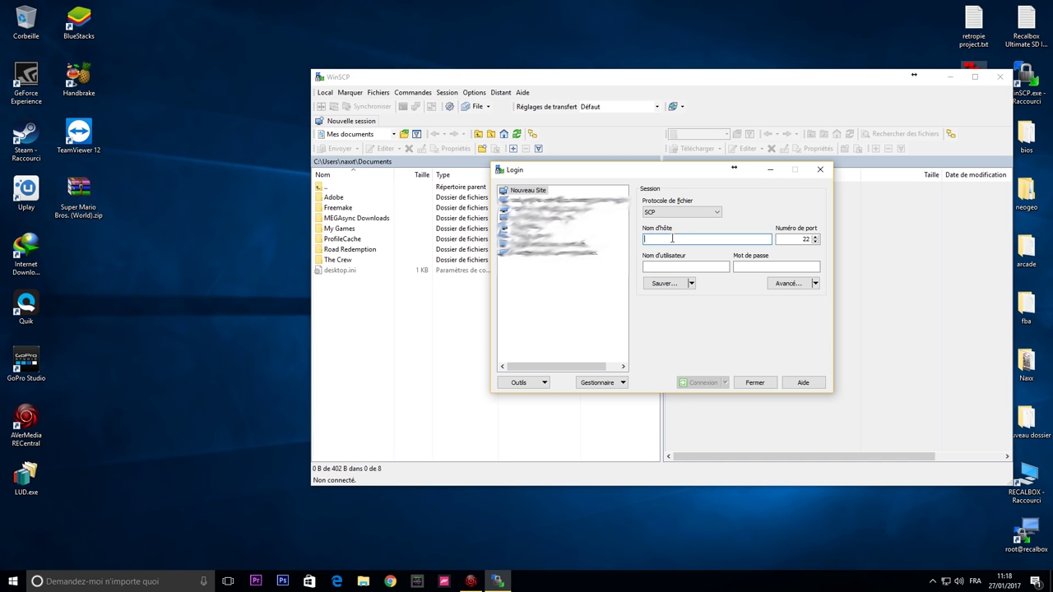
pyautogui.click(935, 582)
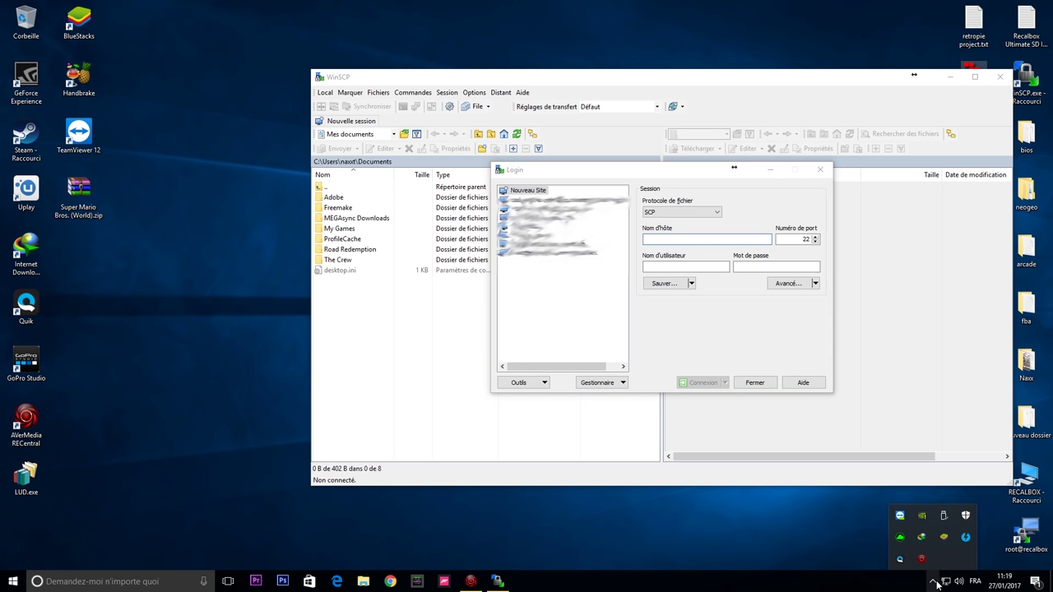
pyautogui.click(900, 560)
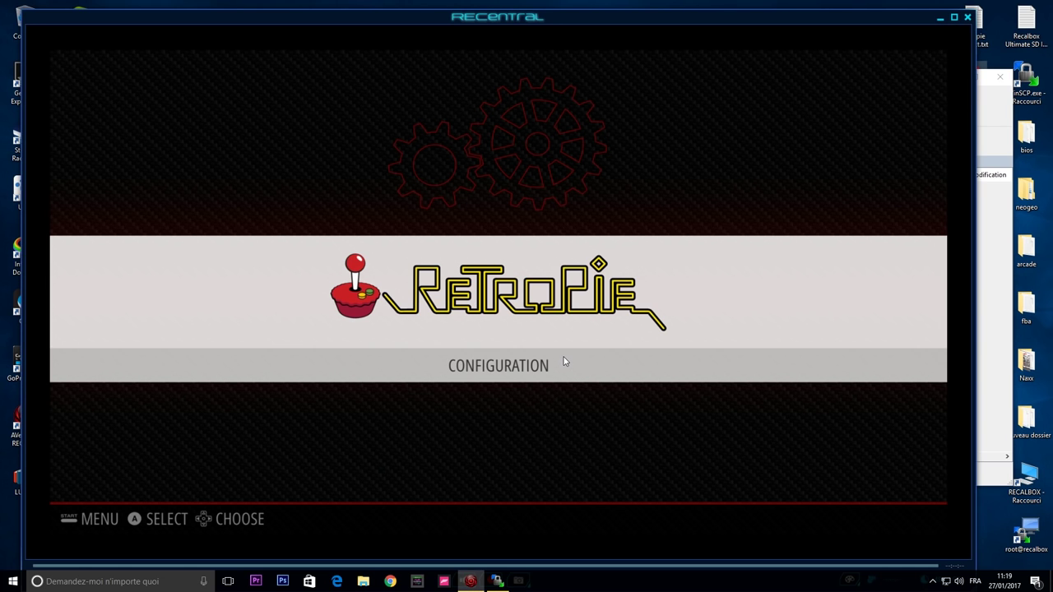
# Run RetroPie's Show IP option to read the Pi's address 192.168.1.75, then dismiss it.
pyautogui.press('Return')
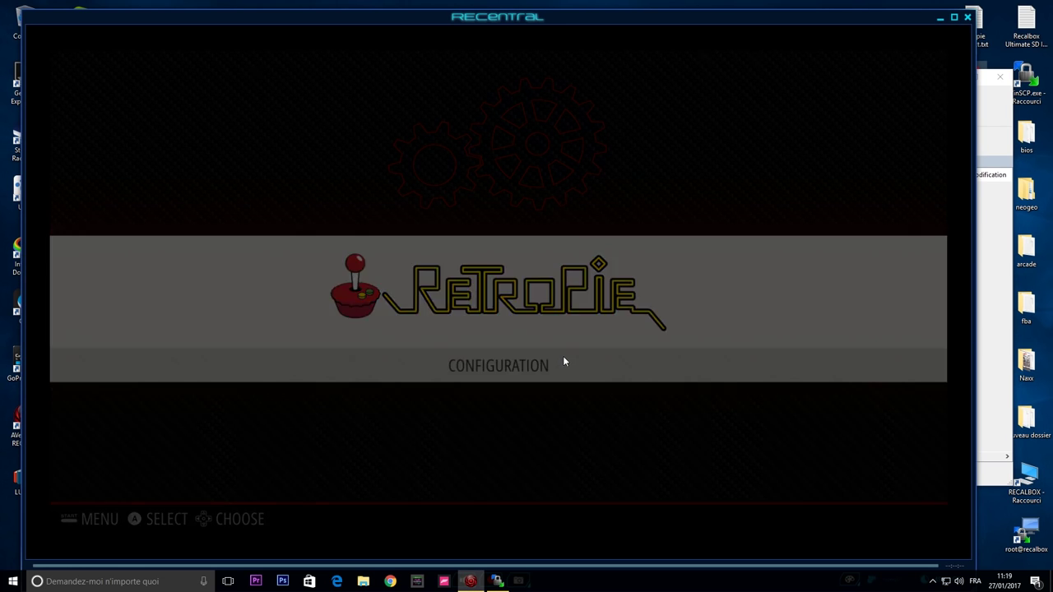
pyautogui.press('Down')
pyautogui.press('Up')
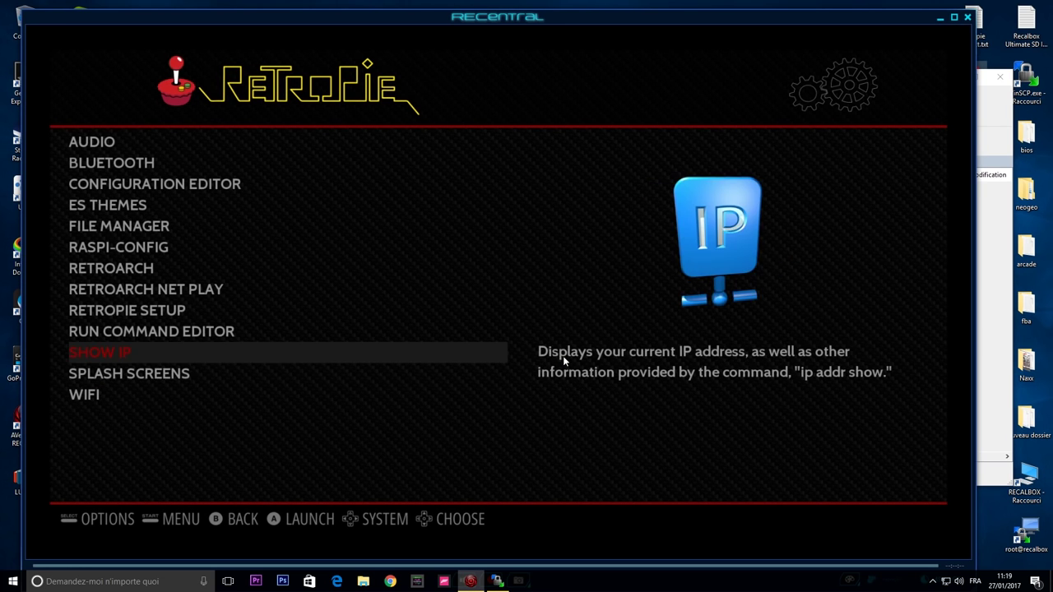
pyautogui.press('Return')
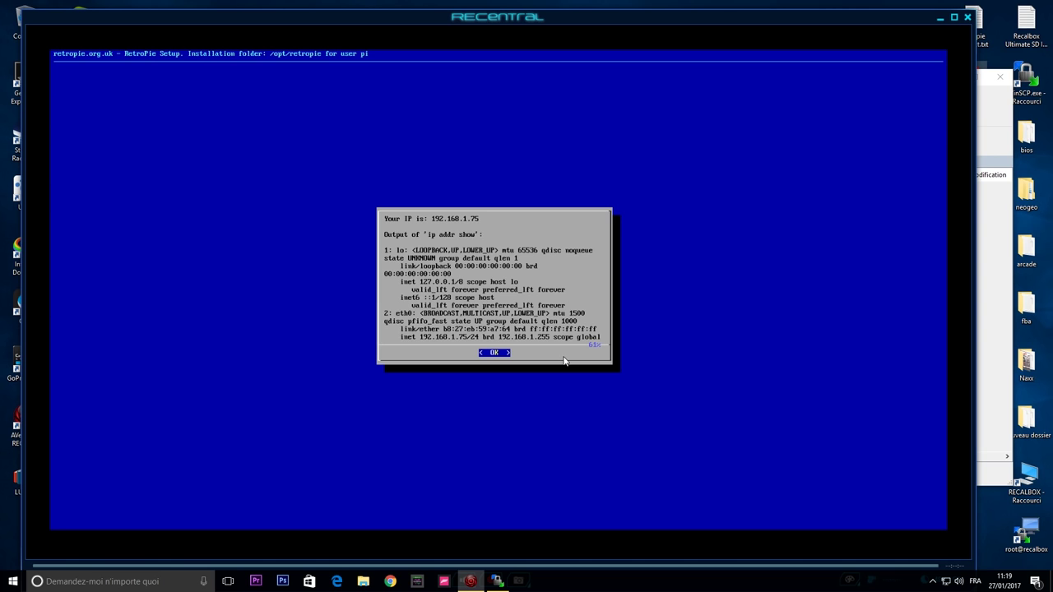
pyautogui.press('Return')
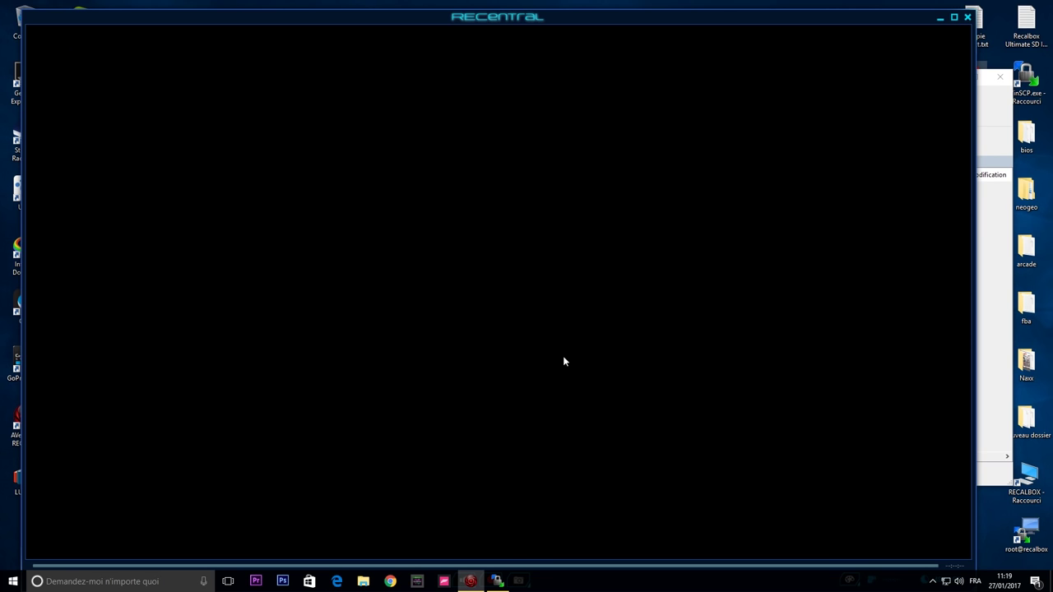
# Fill in the WinSCP login with host 192.168.1.75, the Pi's user name and password.
pyautogui.click(939, 18)
pyautogui.click(662, 239)
pyautogui.write('192.168')
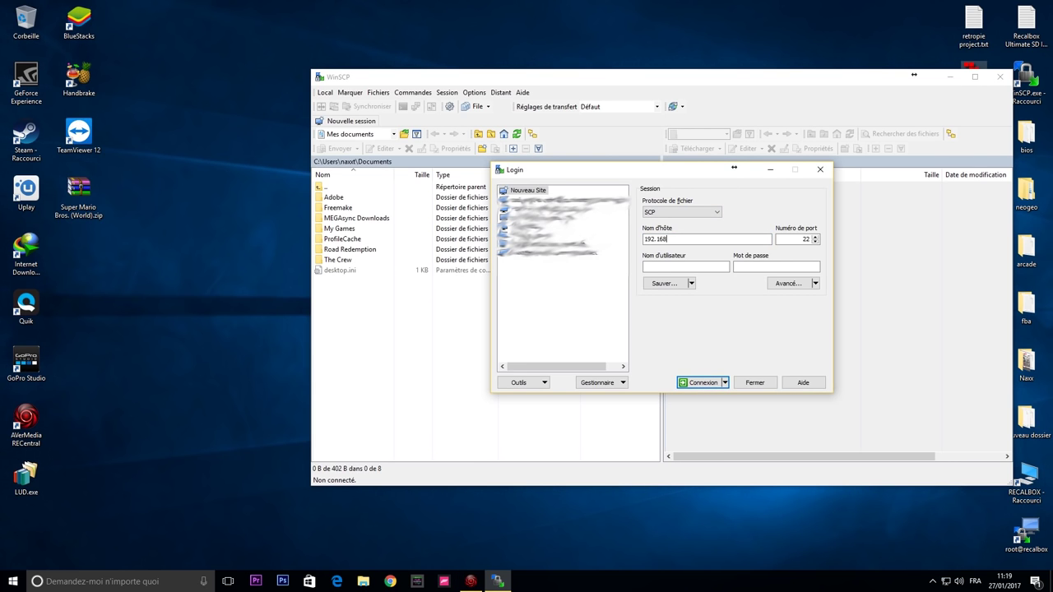
pyautogui.write('.1.75')
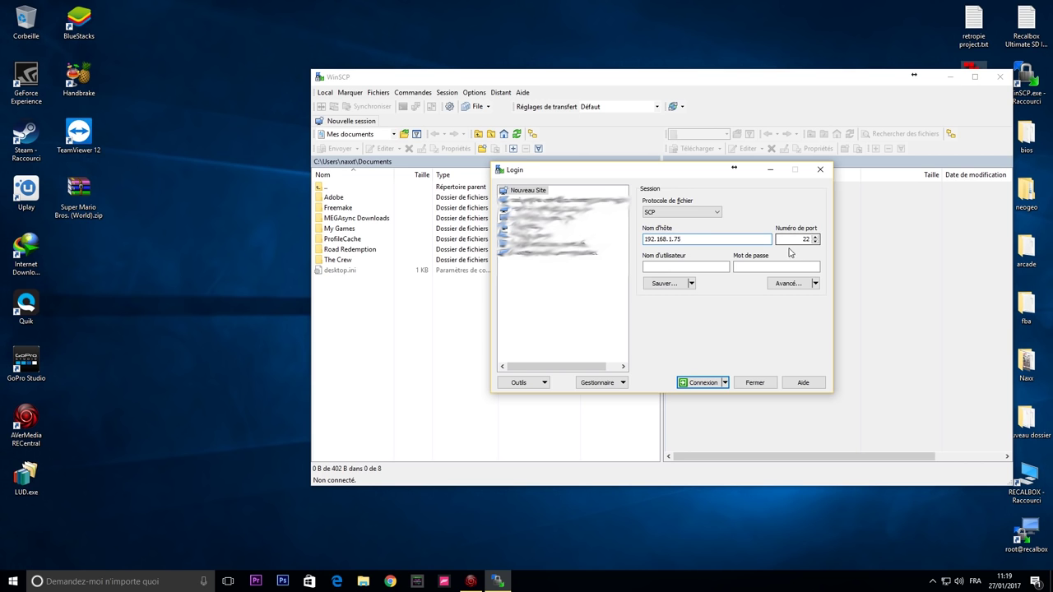
pyautogui.click(661, 266)
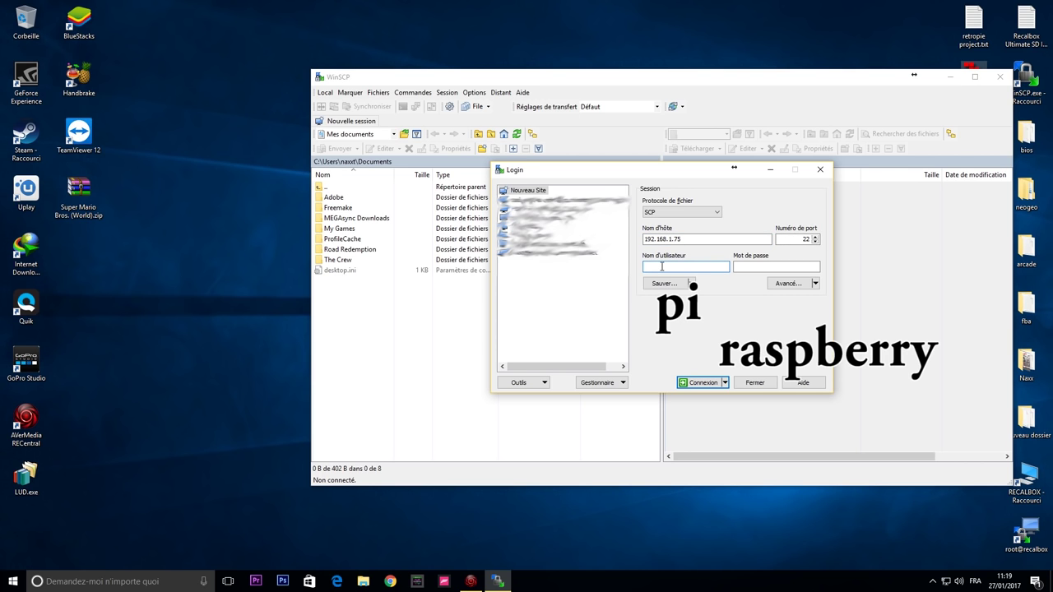
pyautogui.click(764, 268)
pyautogui.write('raspberry')
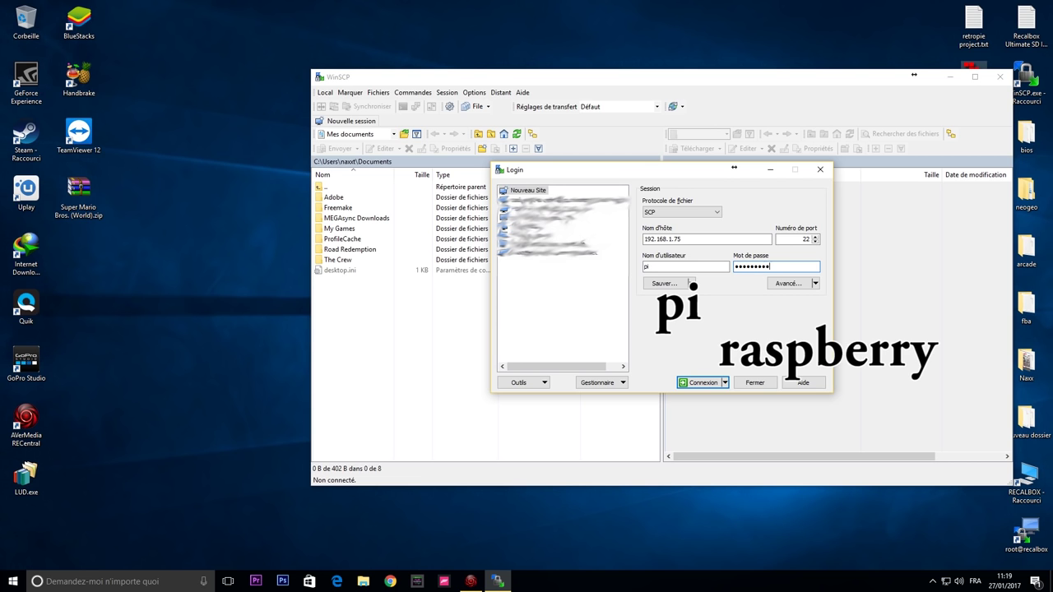
# Connect to the Pi and open the RetroPie > roms folder.
pyautogui.click(701, 384)
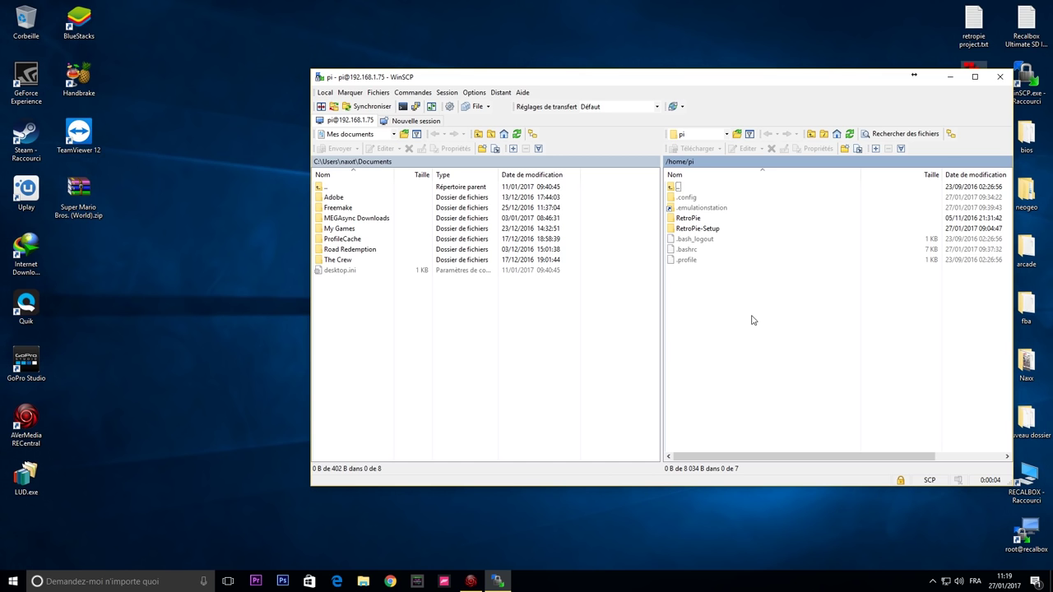
pyautogui.doubleClick(689, 219)
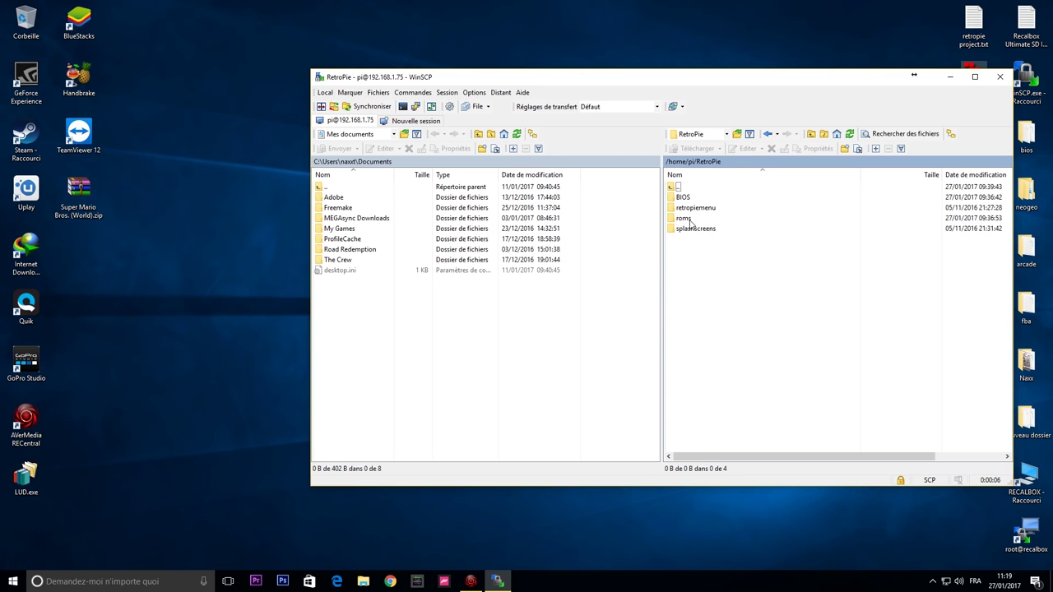
pyautogui.doubleClick(688, 219)
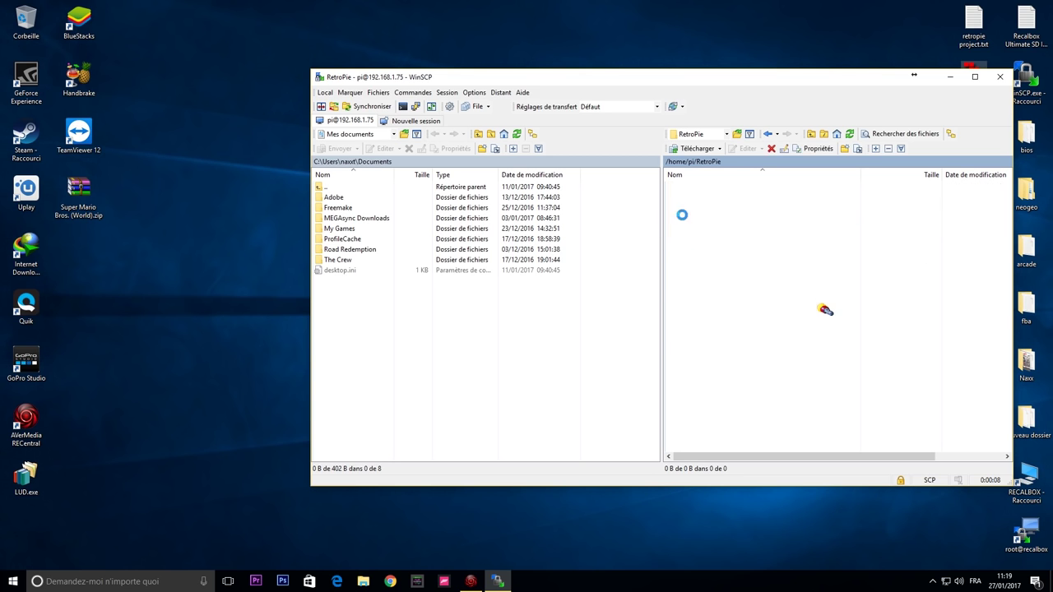
# Copy Super Mario Bros. (World).zip into the Pi's roms/nes folder, then close WinSCP.
pyautogui.scroll(-1, 724, 362)
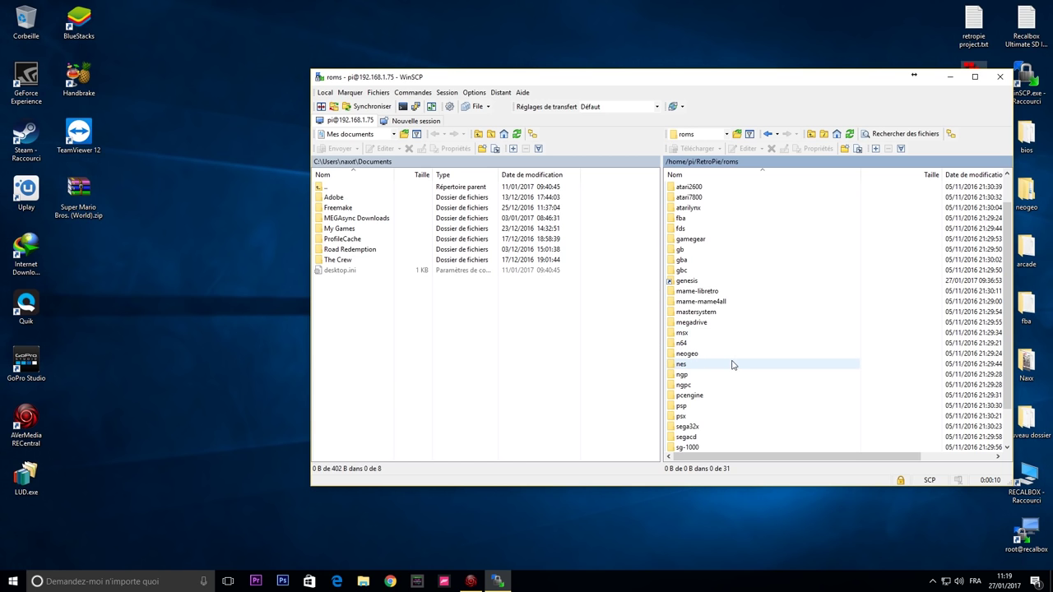
pyautogui.doubleClick(686, 366)
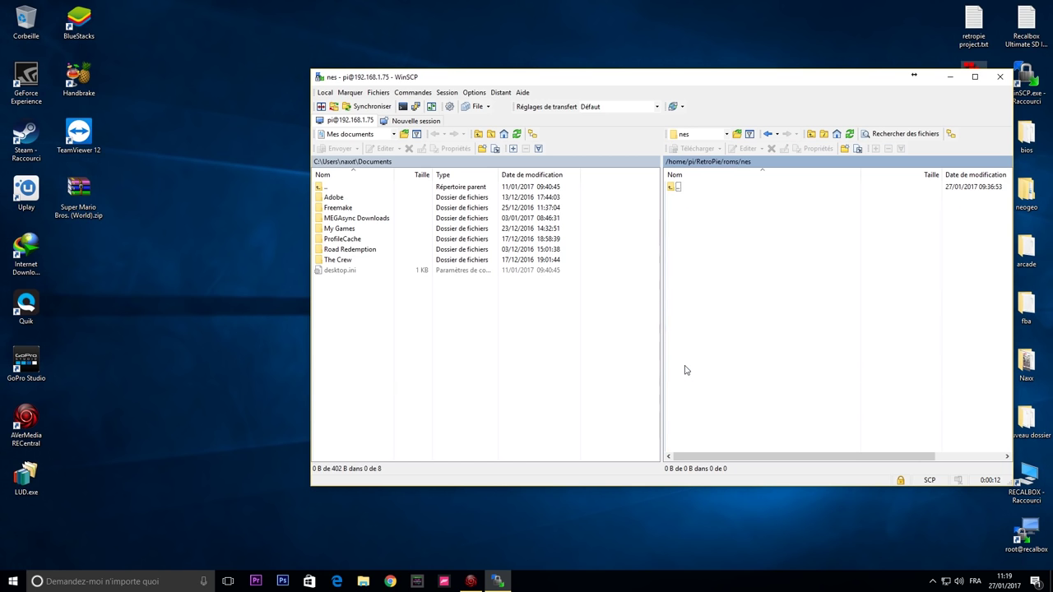
pyautogui.moveTo(79, 191); pyautogui.dragTo(729, 280)
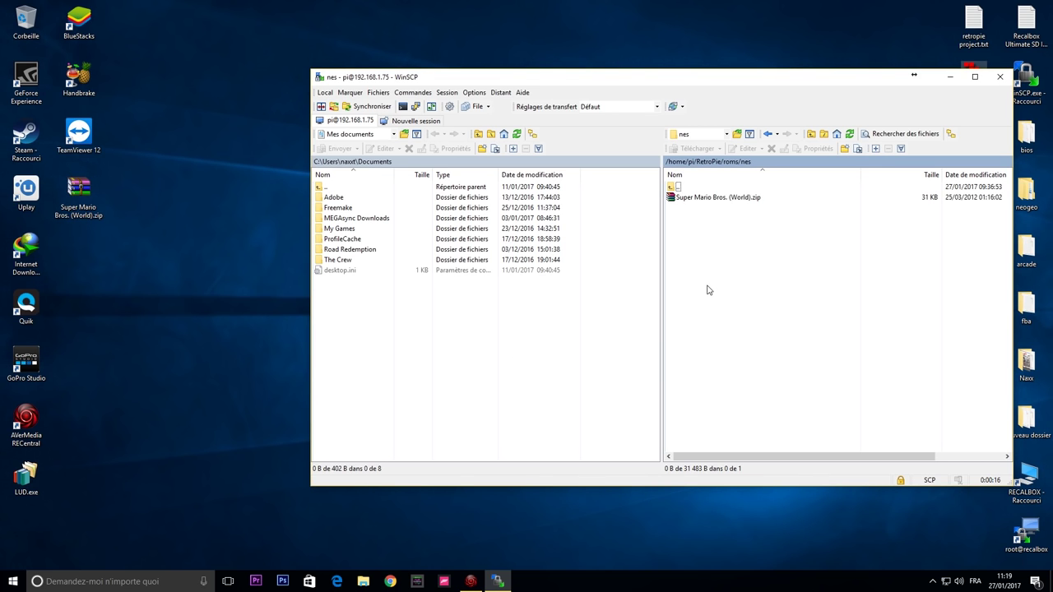
pyautogui.click(997, 82)
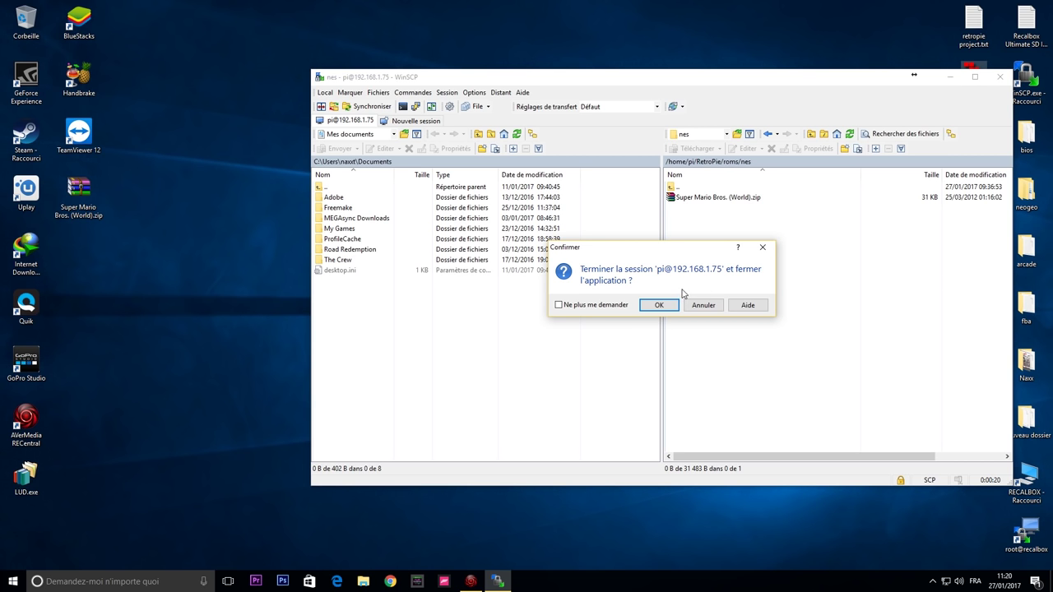
pyautogui.click(660, 306)
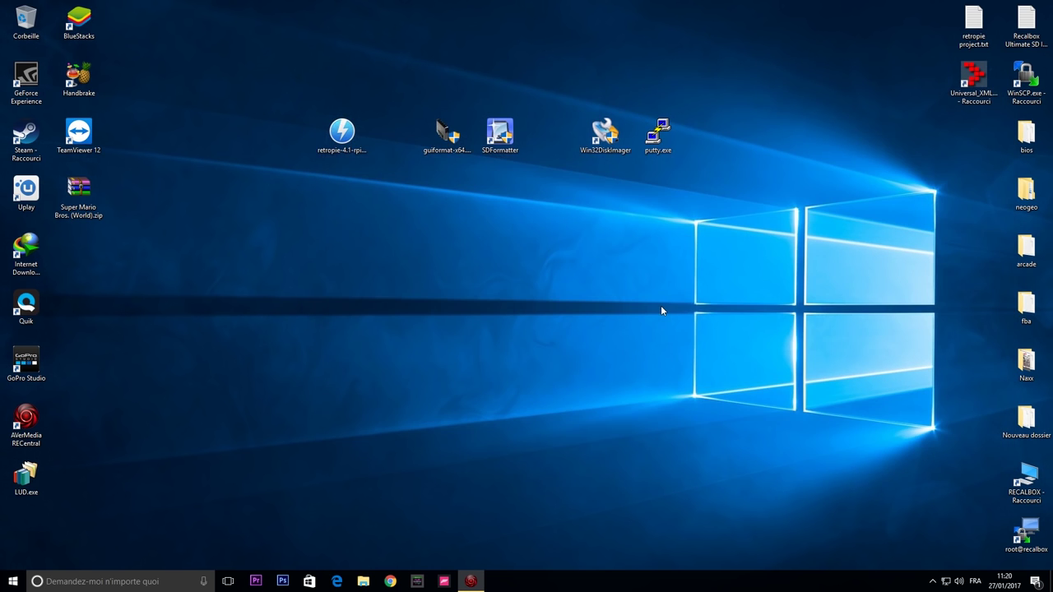
# Choose Restart EmulationStation from the Main Menu's Quit options and confirm.
pyautogui.click(470, 581)
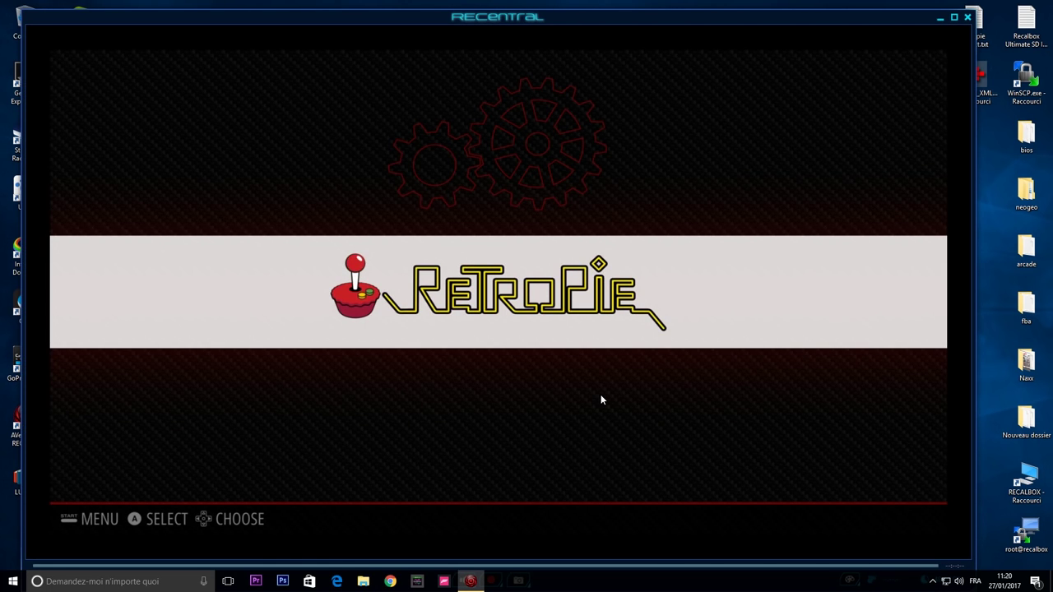
pyautogui.press('Return')
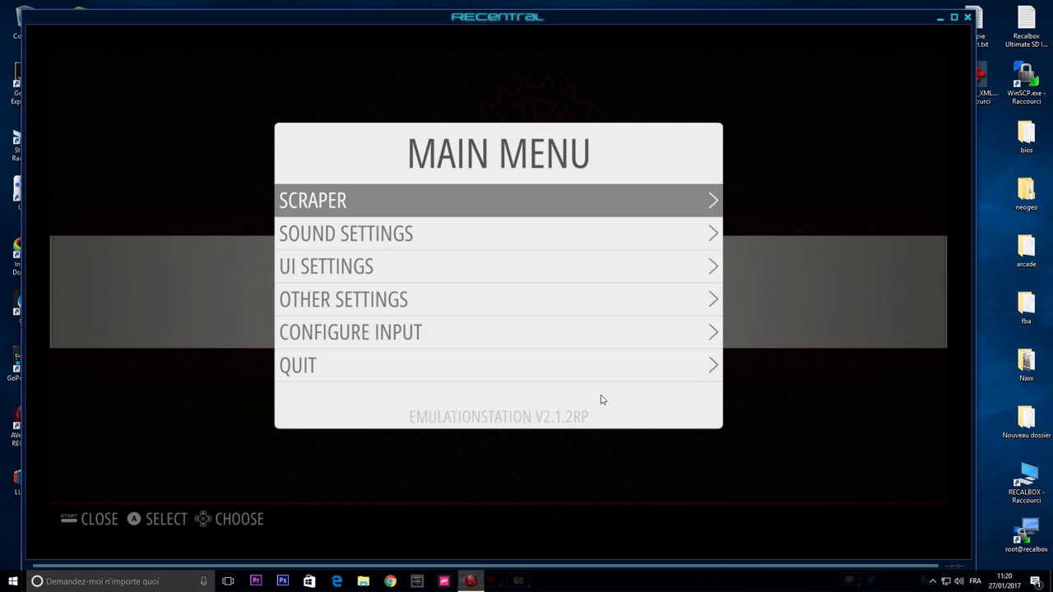
pyautogui.press('Down')
pyautogui.press('Down')
pyautogui.press('Down')
pyautogui.press('Down')
pyautogui.press('Down')
pyautogui.press('Return')
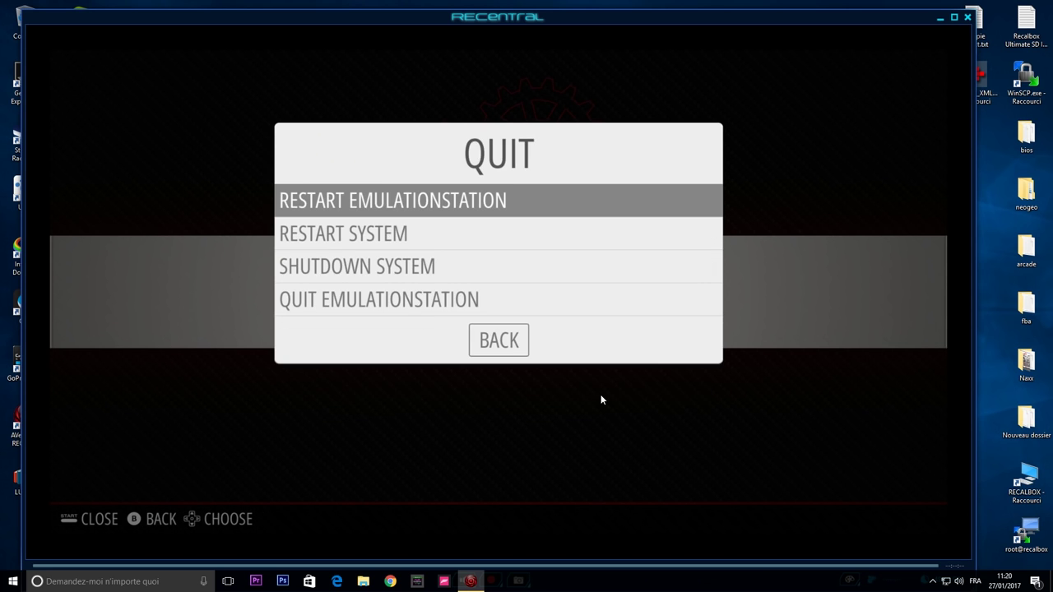
pyautogui.press('Down')
pyautogui.press('Down')
pyautogui.press('Down')
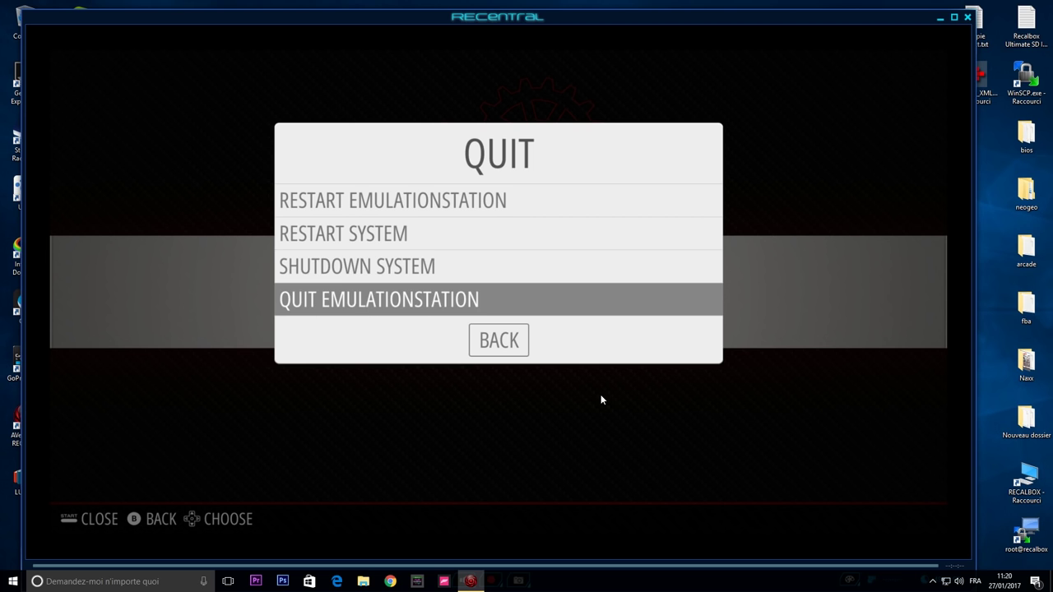
pyautogui.press('Up')
pyautogui.press('Up')
pyautogui.press('Up')
pyautogui.press('Return')
pyautogui.press('Return')
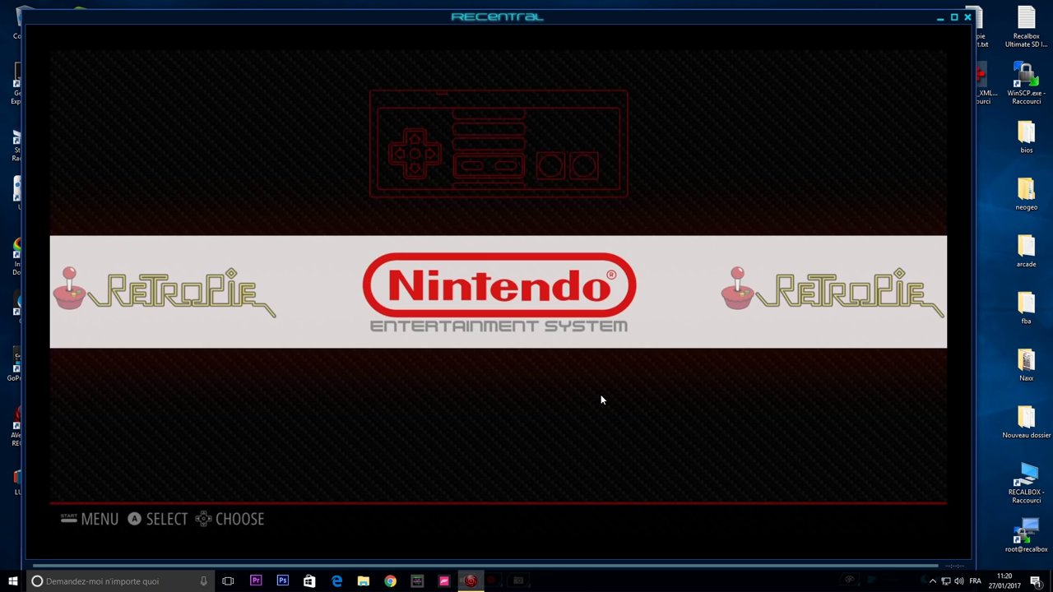
# Open the Nintendo Entertainment System list, launch Super Mario Bros. (World) and start a one-player game.
pyautogui.press('Right')
pyautogui.press('Return')
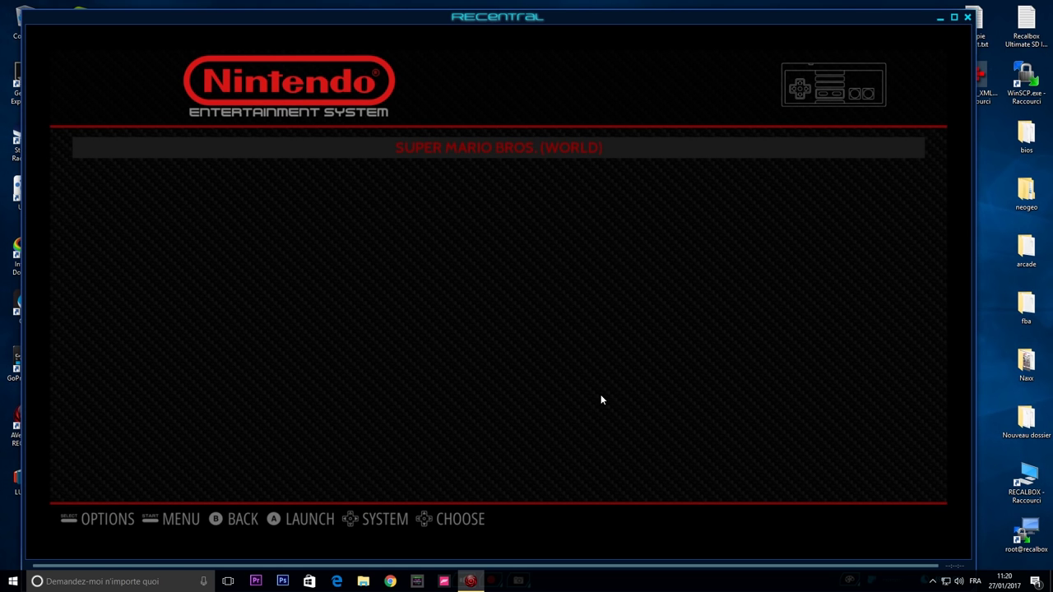
pyautogui.press('Return')
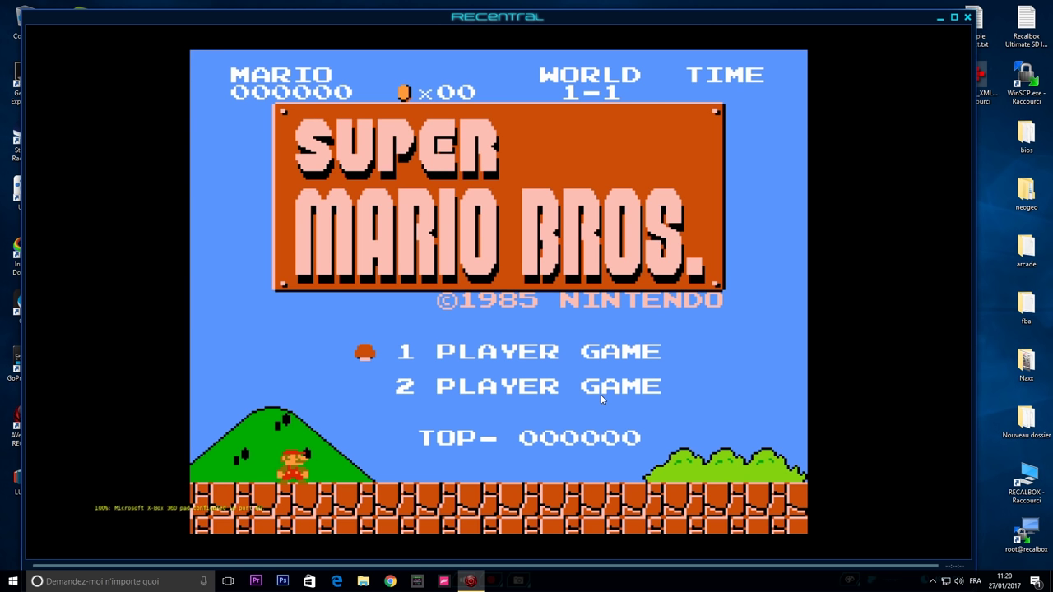
pyautogui.press('Return')
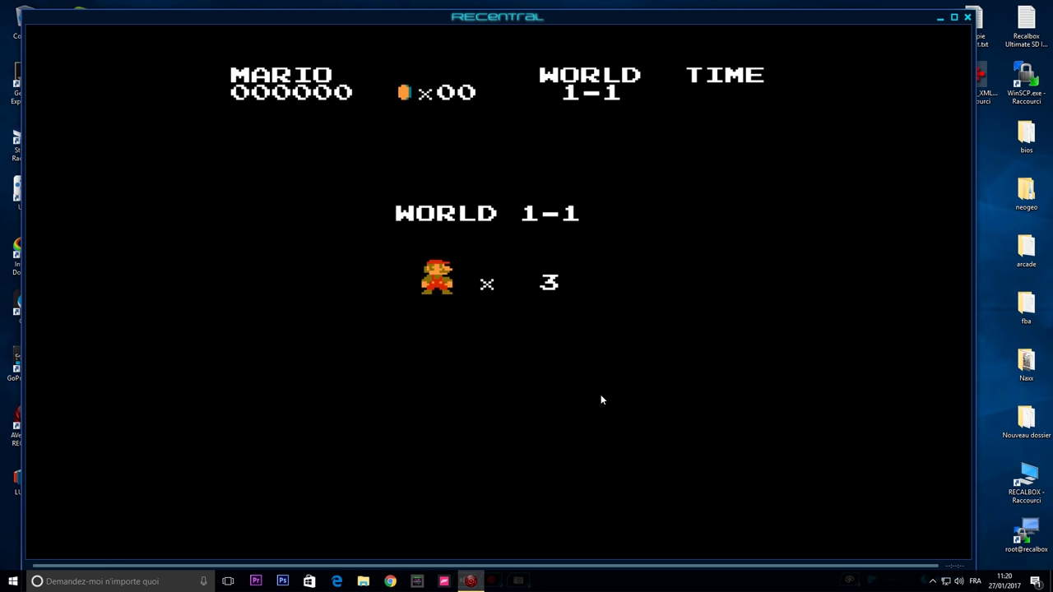
pyautogui.press('Right')
pyautogui.press('x')
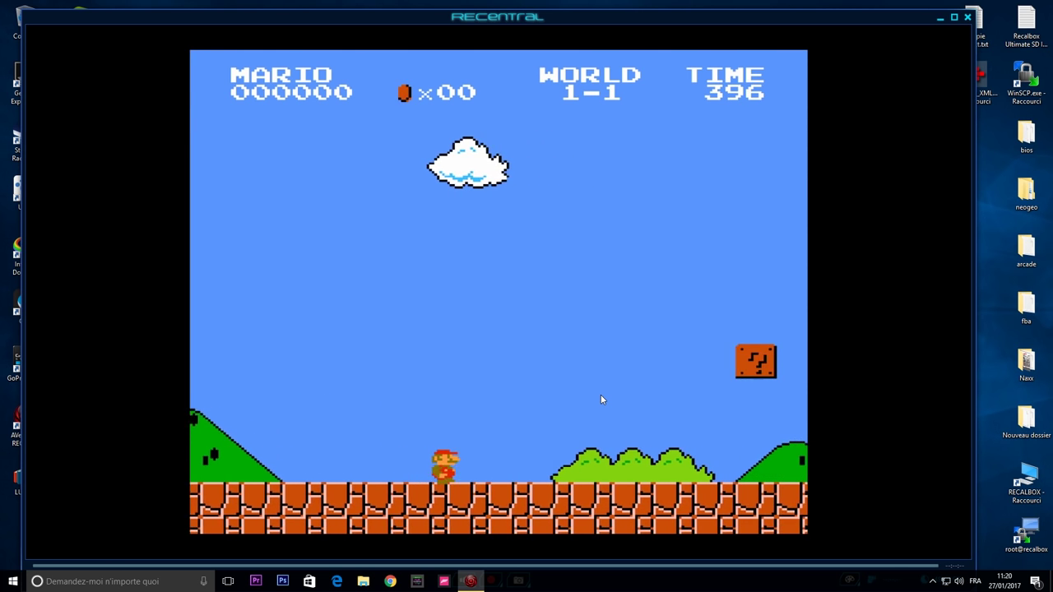
# Run Mario right through World 1-1, jumping over the first Goomba.
pyautogui.press('Left')
pyautogui.press('x')
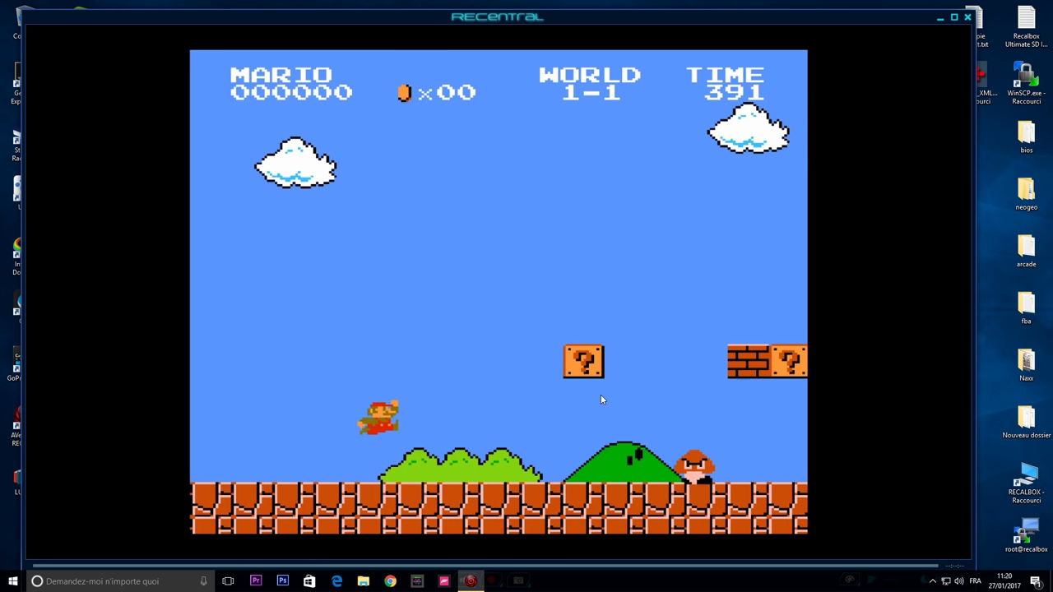
pyautogui.press('Right')
pyautogui.press('Left')
pyautogui.press('Left')
pyautogui.press('Right')
pyautogui.press('x')
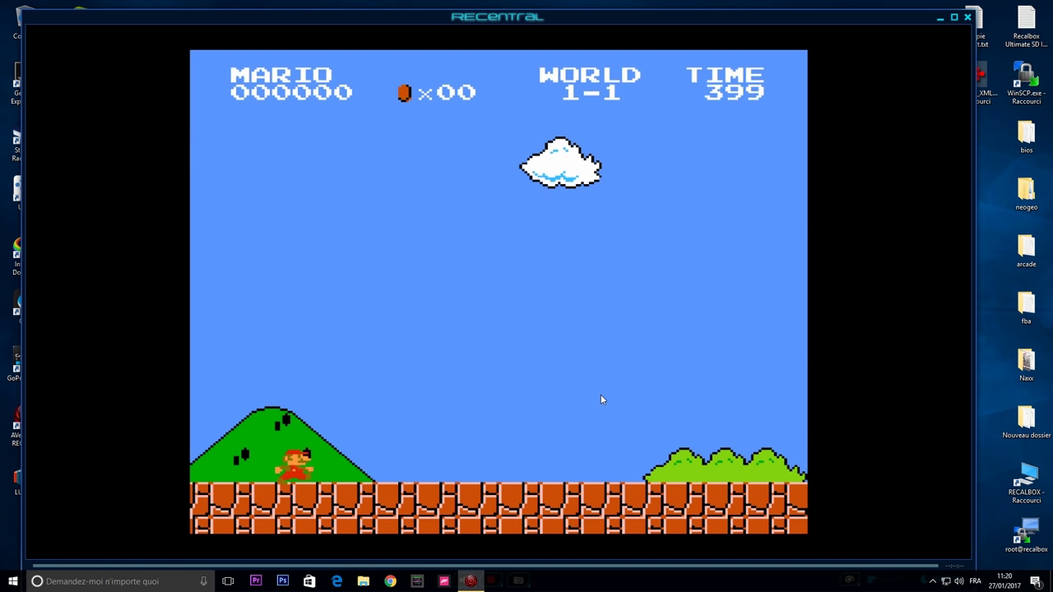
pyautogui.press('Right')
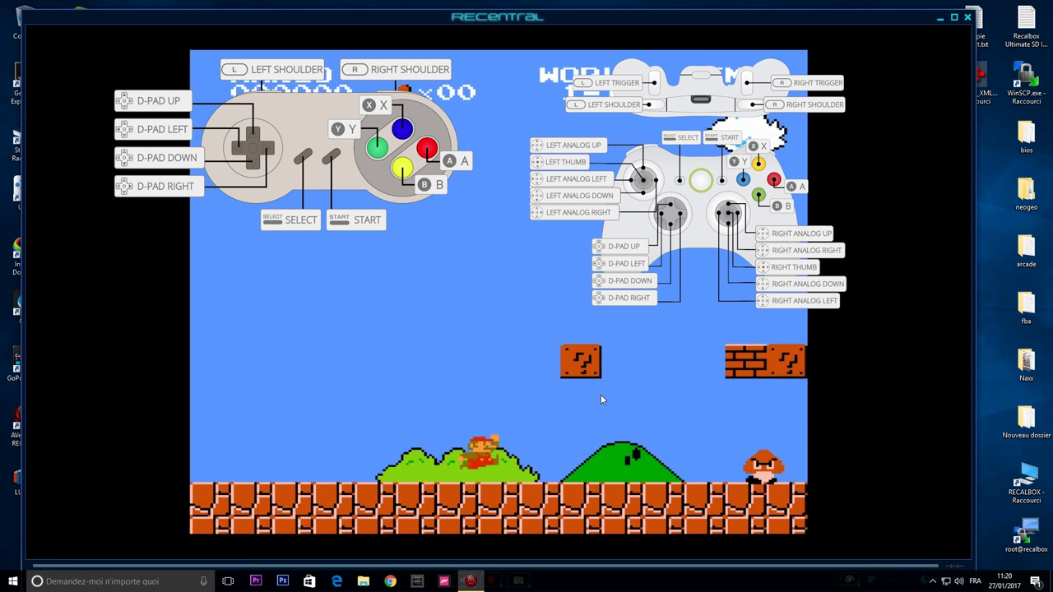
pyautogui.press('x')
# Stomp the Goomba, hit the ? block and collect the mushroom.
pyautogui.press('Right')
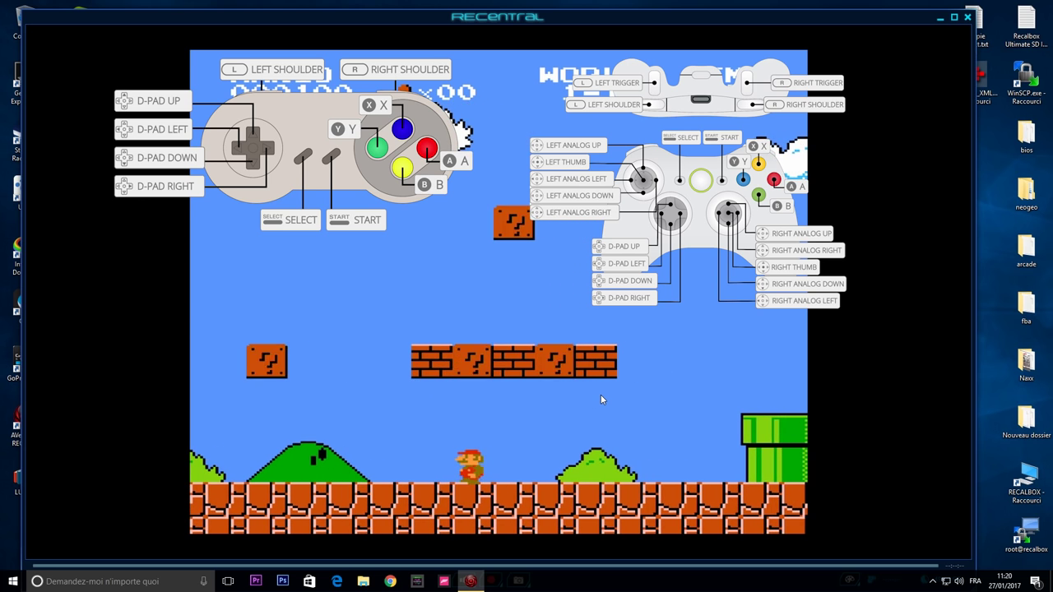
pyautogui.press('Right')
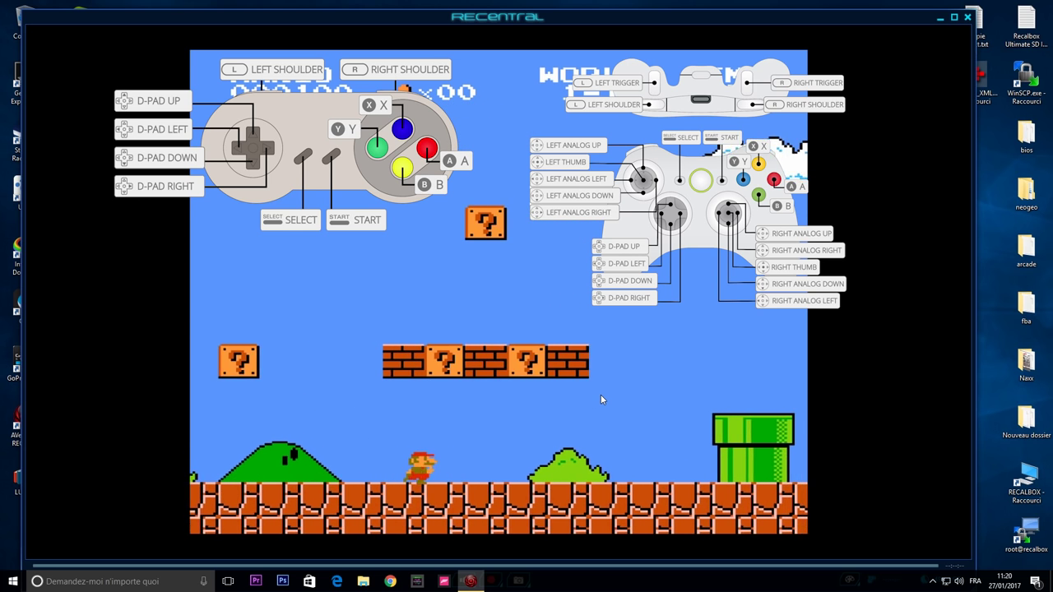
pyautogui.press('x')
pyautogui.press('Left')
pyautogui.press('x')
pyautogui.press('Right')
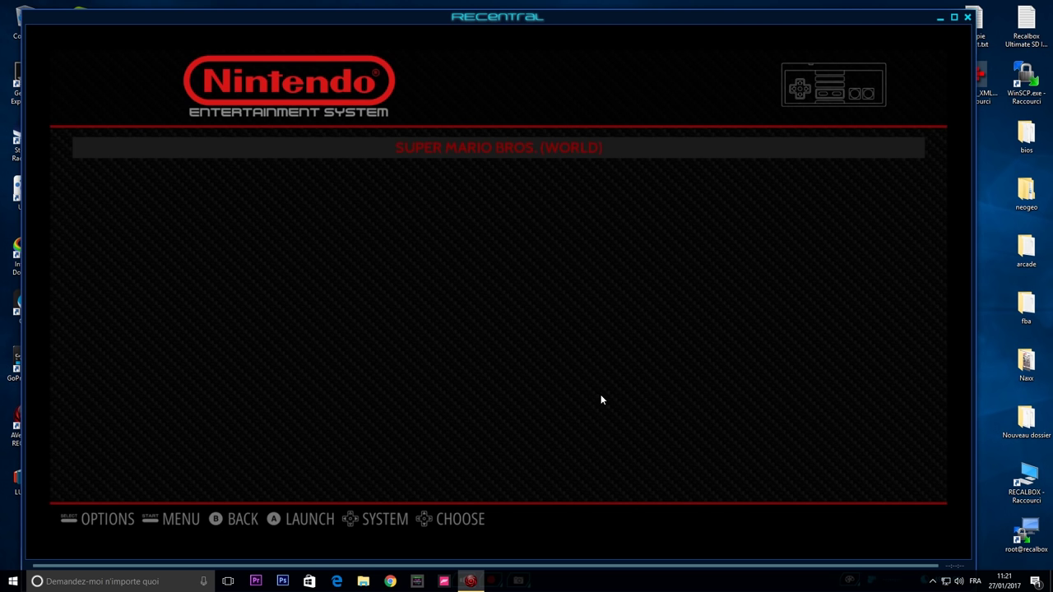
# Open Super Mario Bros.' metadata editor and run SCRAPE to list matching games.
pyautogui.press('Down')
pyautogui.press('Down')
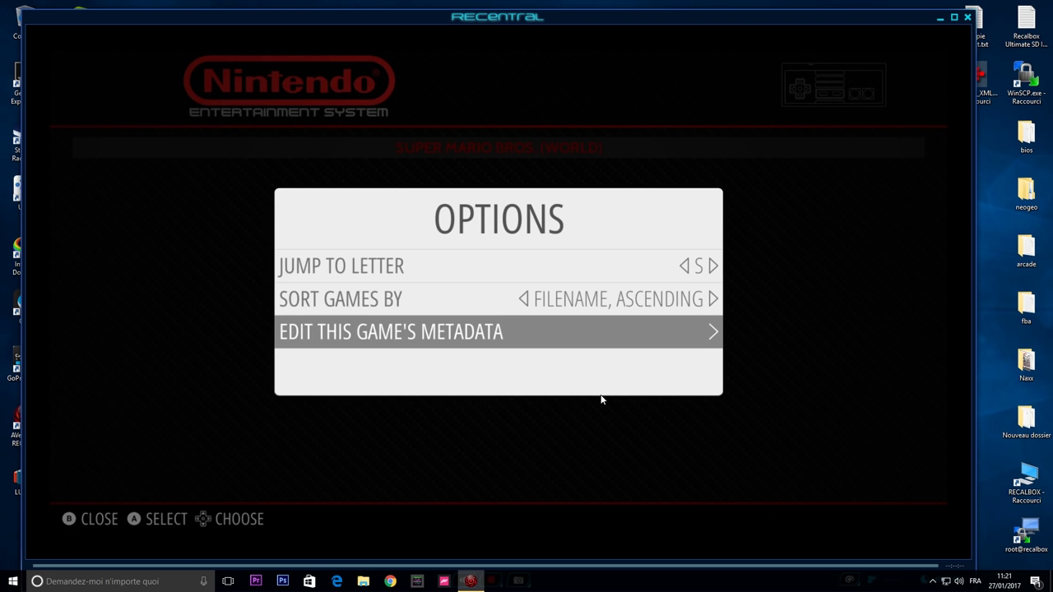
pyautogui.press('Return')
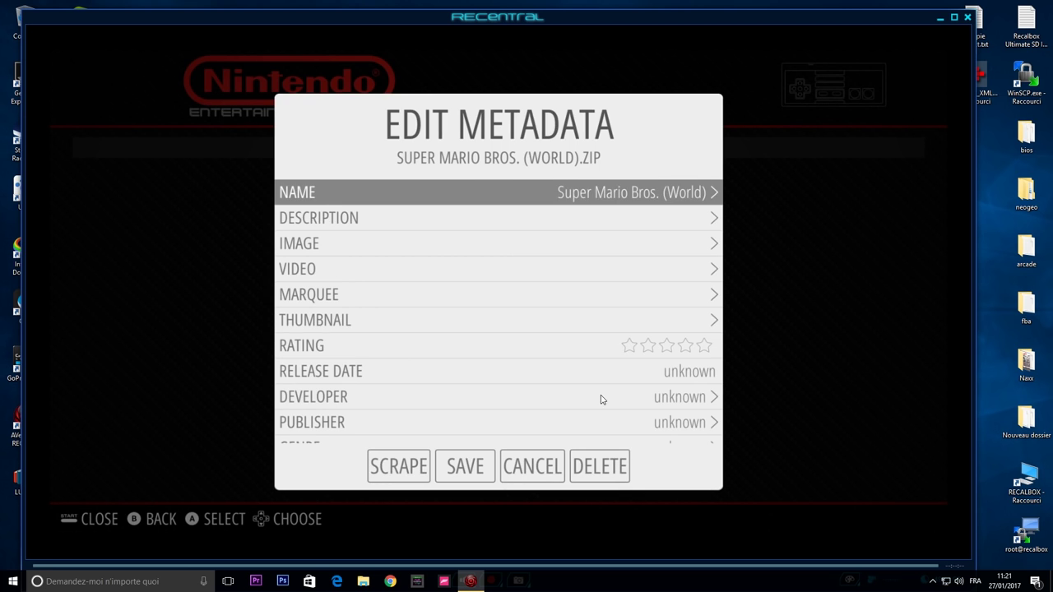
pyautogui.press('Down')
pyautogui.press('Down')
pyautogui.press('Down')
pyautogui.press('Down')
pyautogui.press('Down')
pyautogui.press('Down')
pyautogui.press('Down')
pyautogui.press('Down')
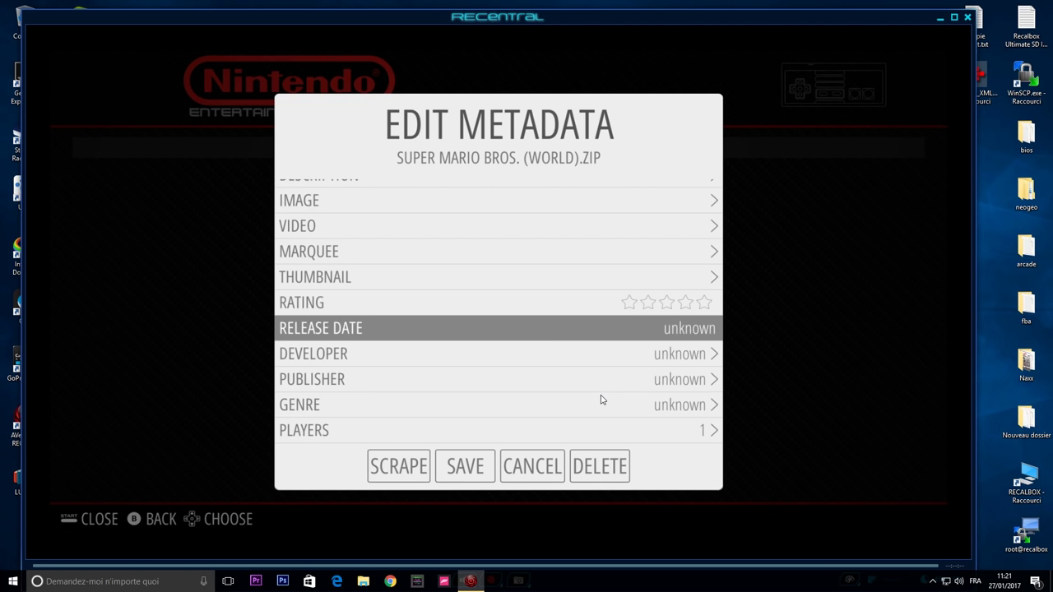
pyautogui.press('Down')
pyautogui.press('Down')
pyautogui.press('Down')
pyautogui.press('Down')
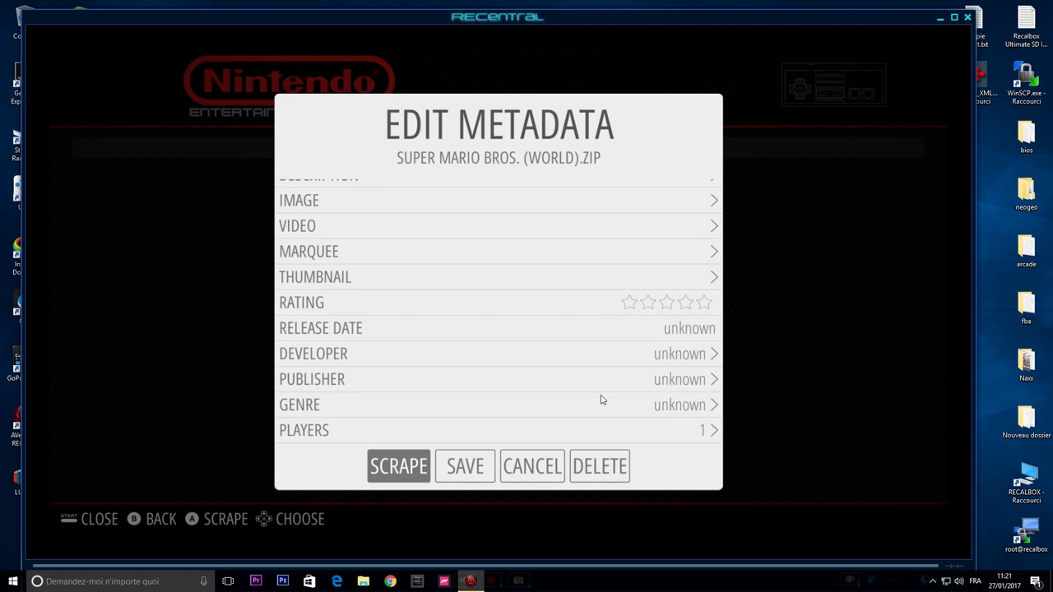
pyautogui.press('Return')
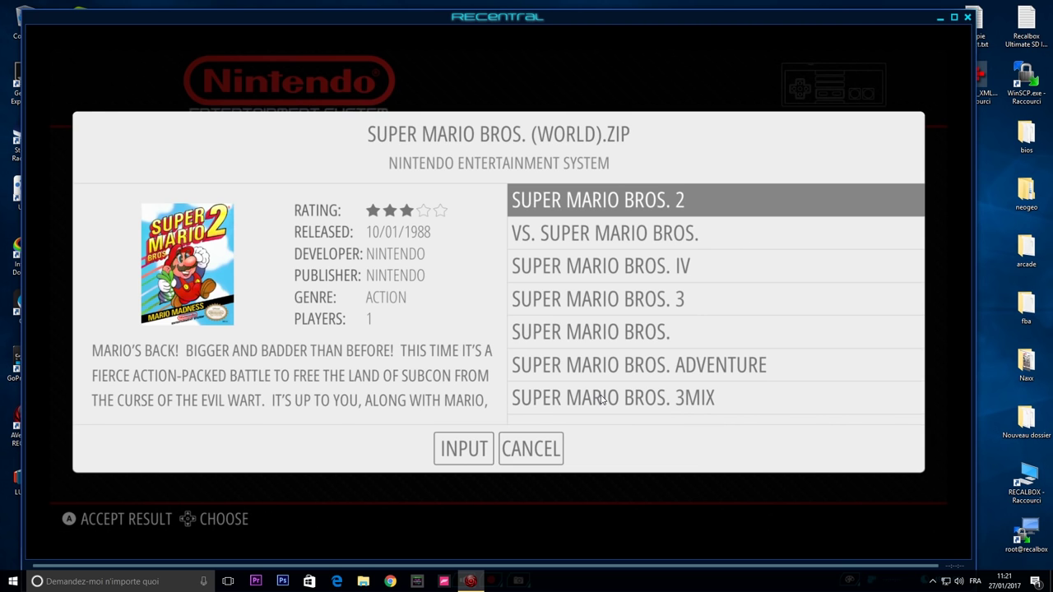